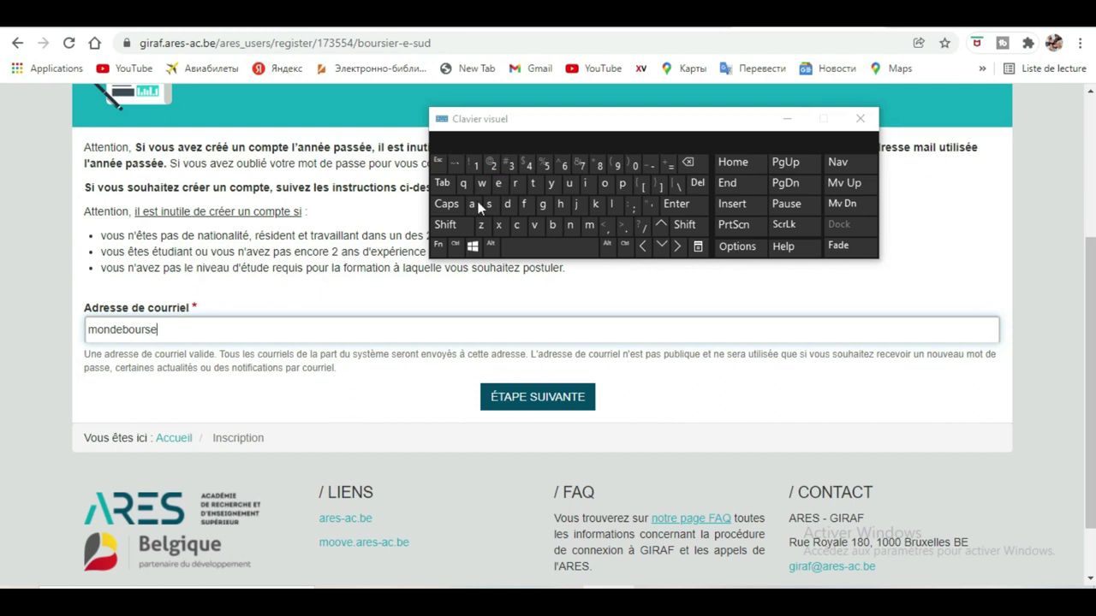
Complete the applicant's e-mail address in the Adresse de courriel field and continue to the next registration stage.
left_click(493, 163)
left_click(542, 204)
left_click(589, 225)
left_click(475, 207)
left_click(587, 185)
left_click(611, 204)
left_click(624, 226)
left_click(518, 226)
left_click(604, 183)
left_click(589, 225)
left_click(518, 397)
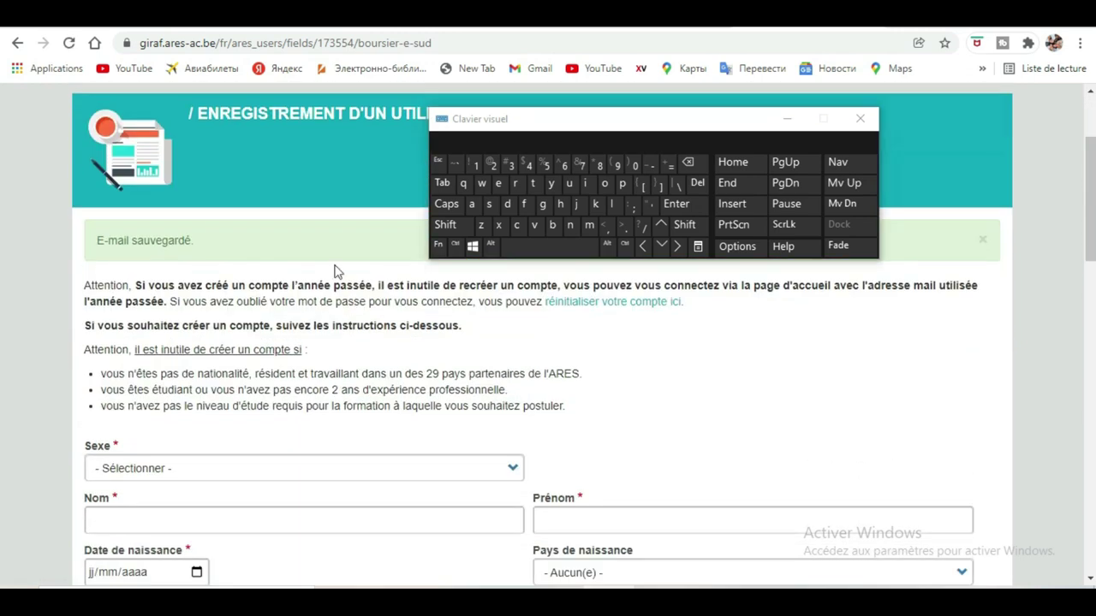
Move the on-screen keyboard clear of the instructions, and review the account-creation conditions and the registration form down to its CAPTCHA.
left_click_drag(678, 121, 575, 38)
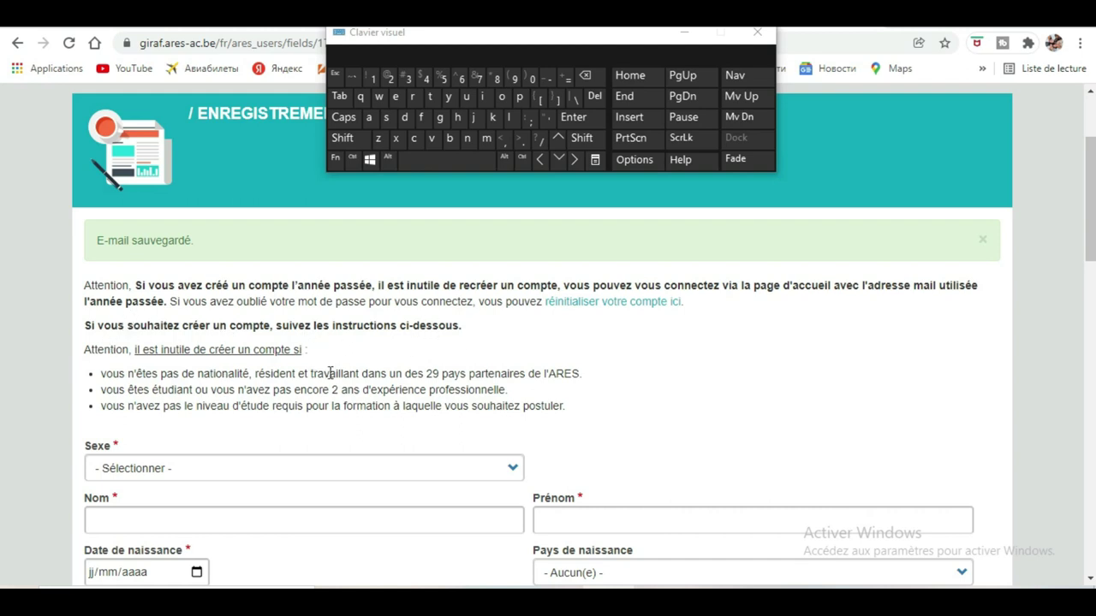
scroll(394, 374, "down", 1)
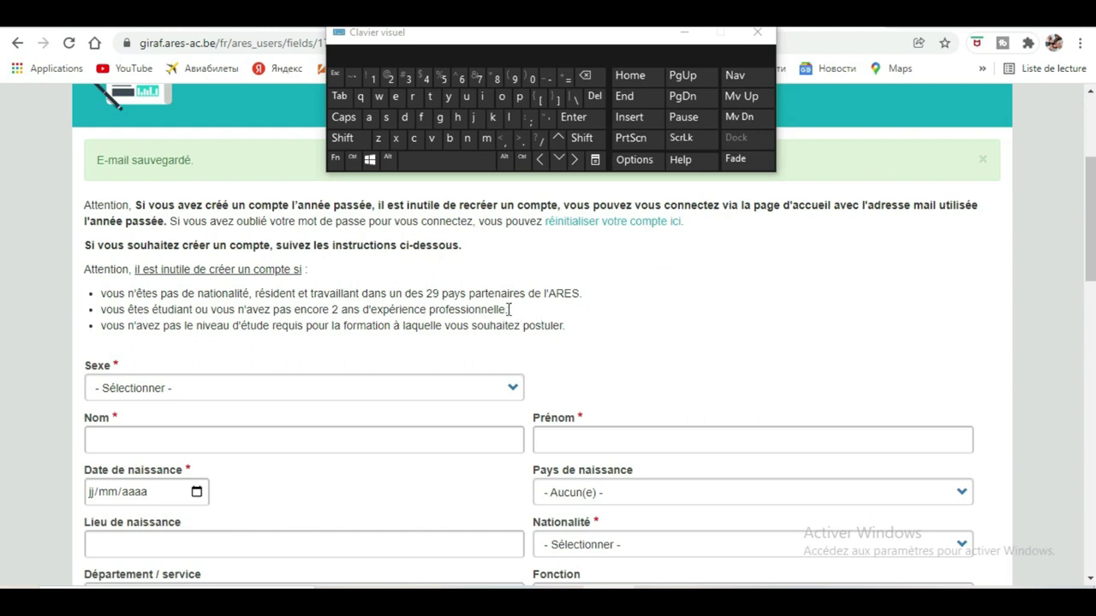
left_click_drag(508, 310, 85, 313)
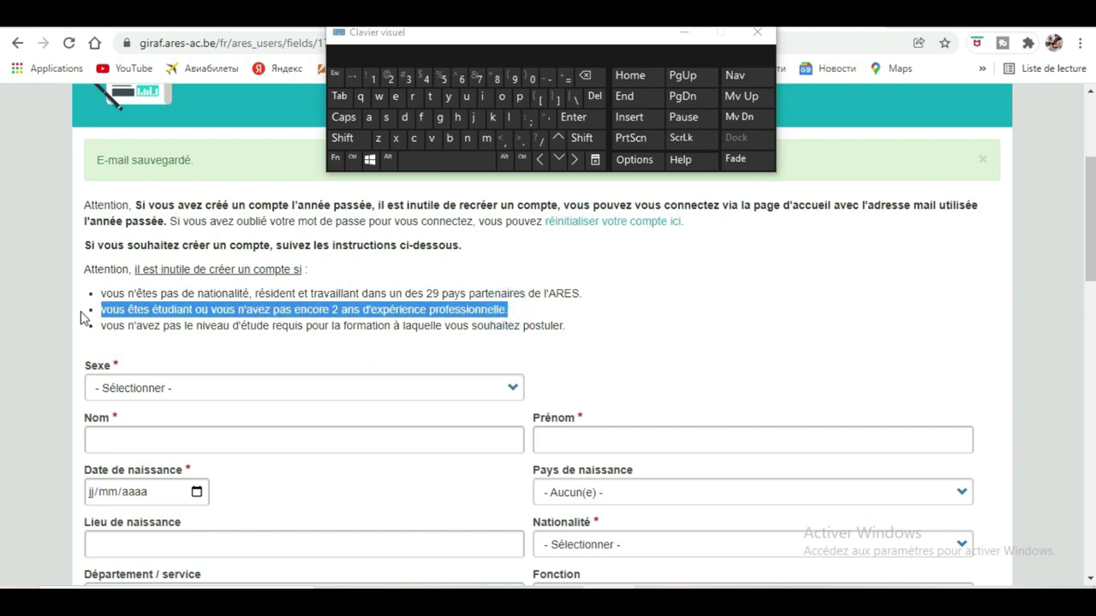
left_click(582, 327)
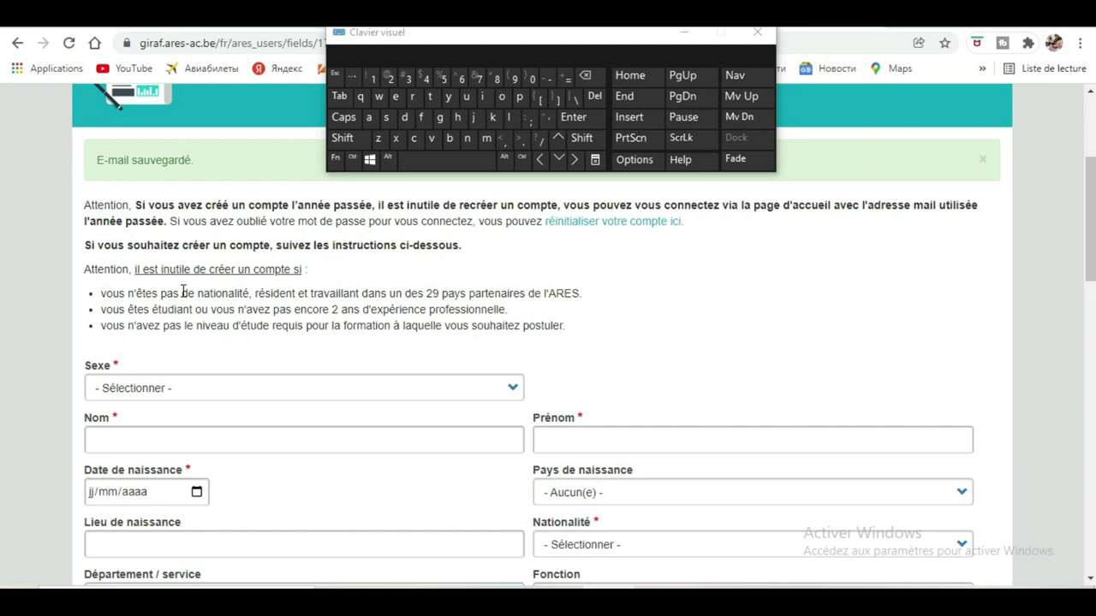
left_click_drag(101, 292, 589, 335)
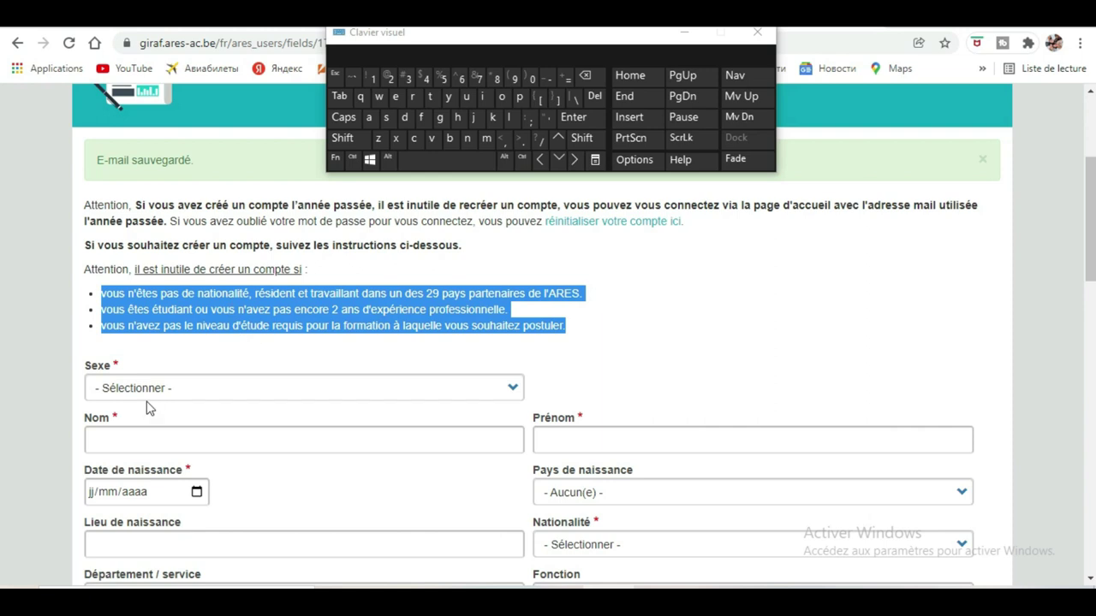
left_click(640, 308)
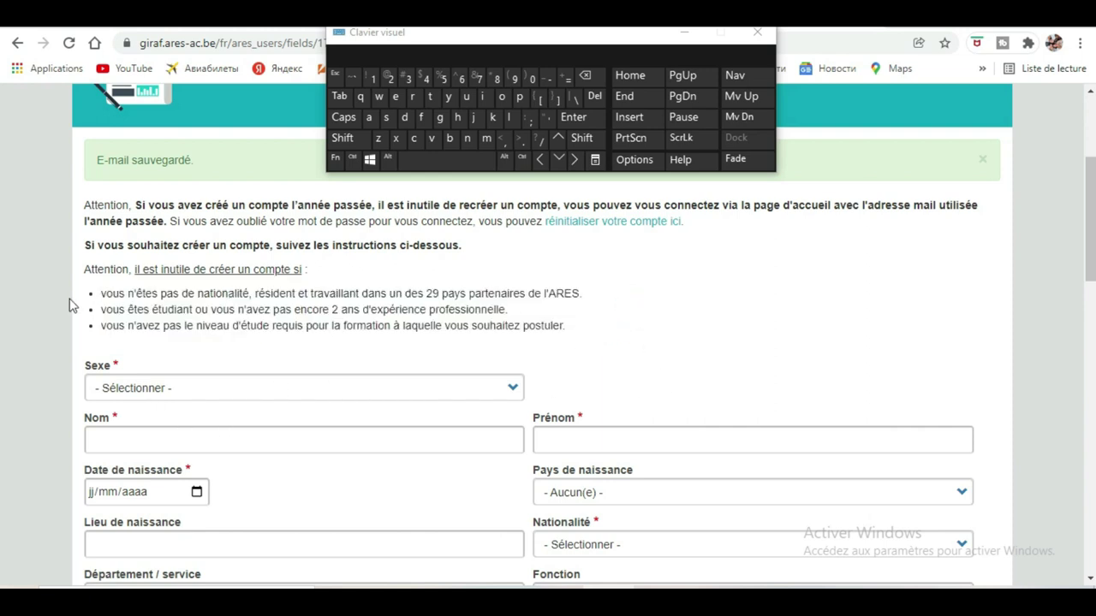
left_click_drag(110, 292, 443, 293)
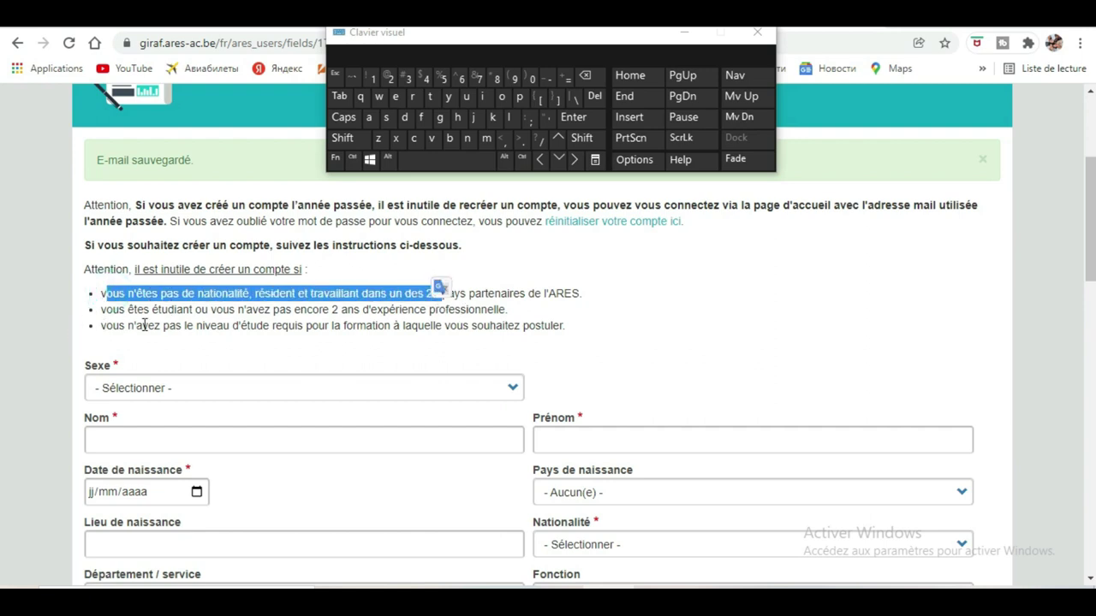
scroll(620, 336, "down", 1)
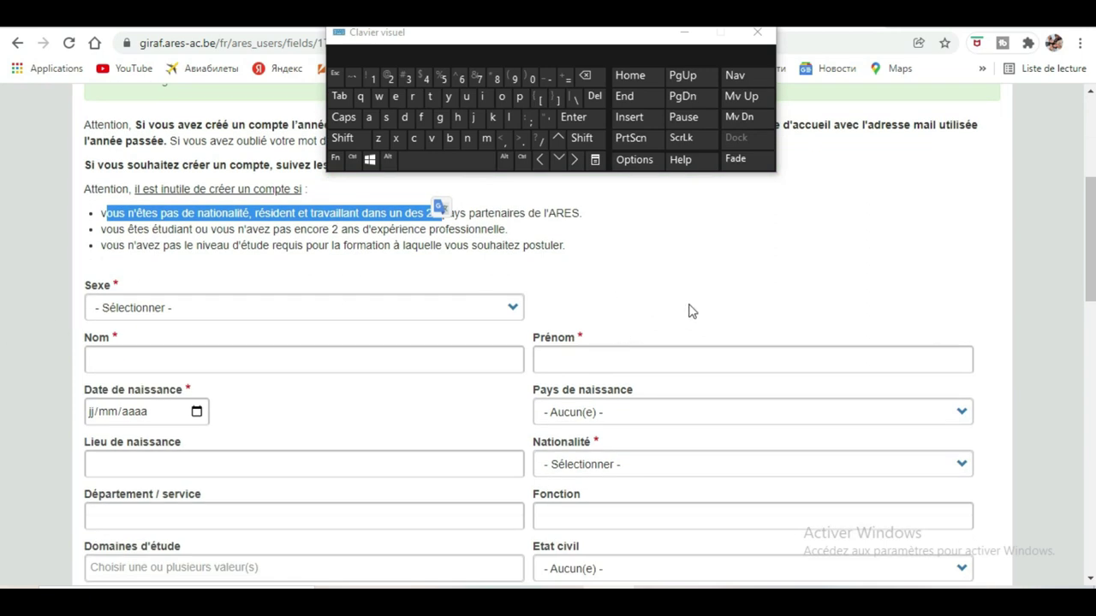
scroll(668, 329, "down", 3)
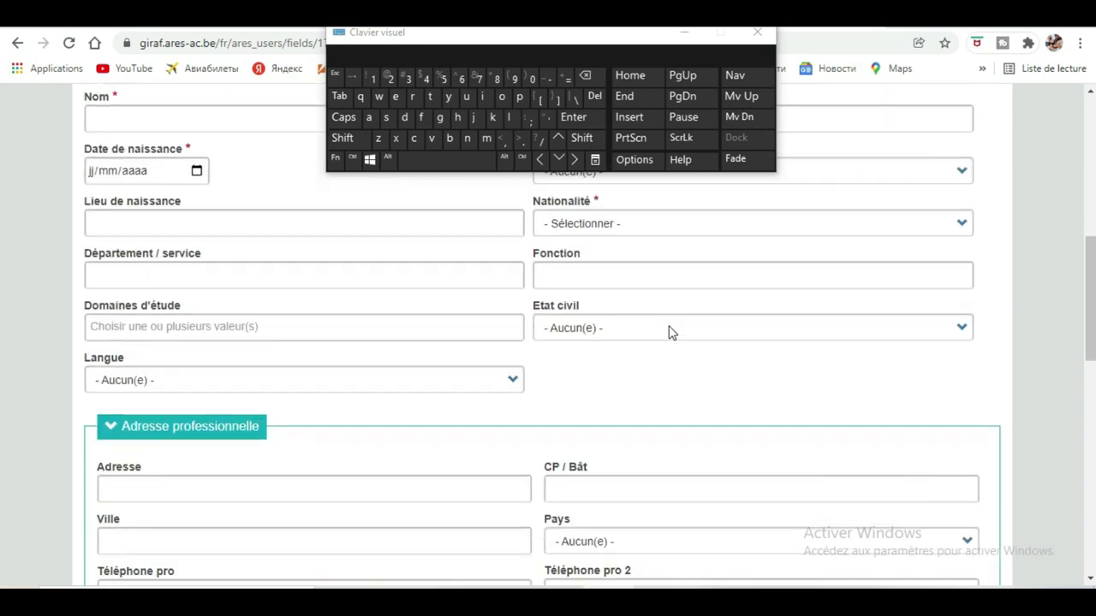
scroll(670, 333, "down", 5)
scroll(671, 334, "down", 6)
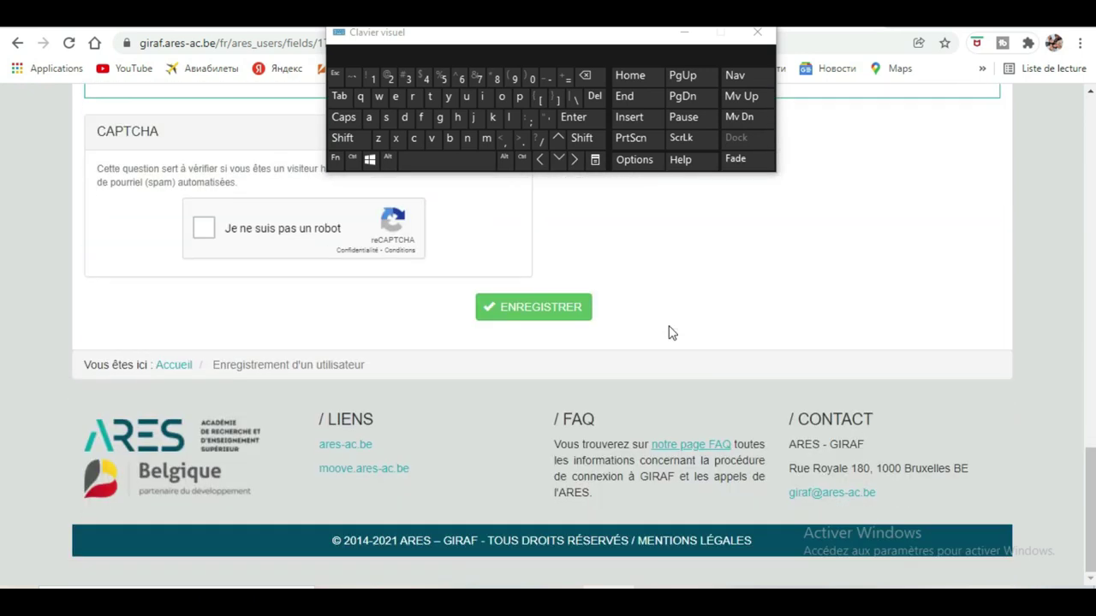
scroll(670, 334, "up", 15)
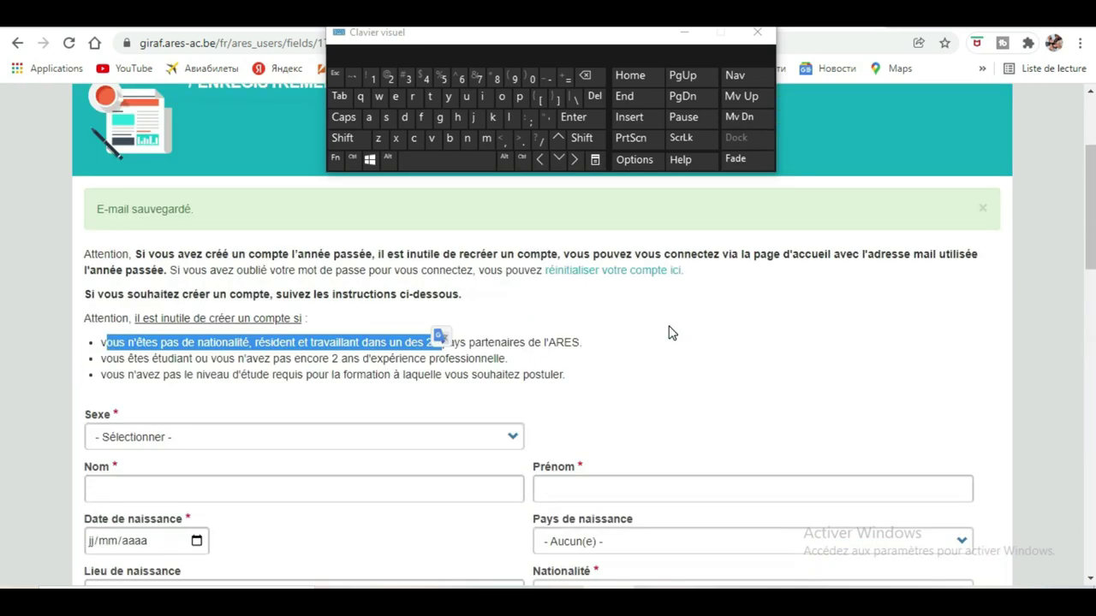
Set Sexe to Homme in the registration form.
scroll(671, 327, "down", 2)
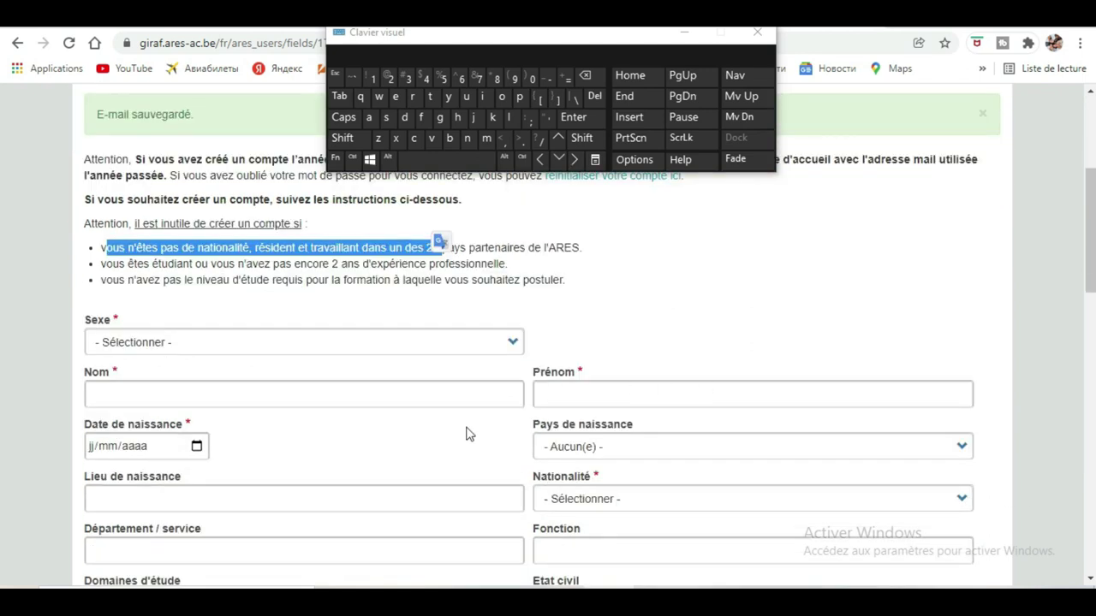
left_click(499, 347)
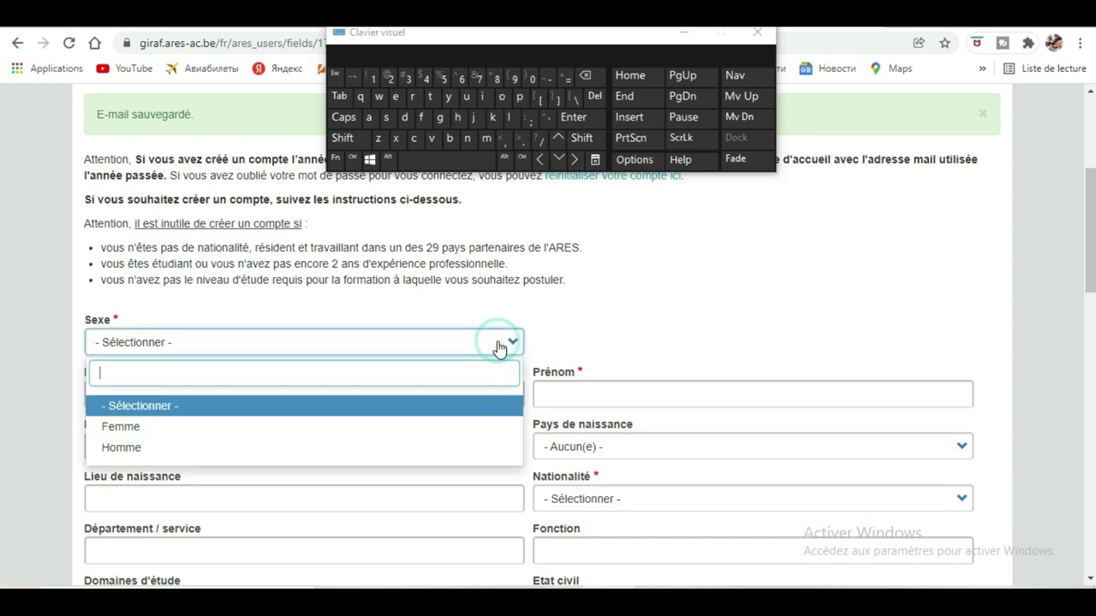
left_click(337, 446)
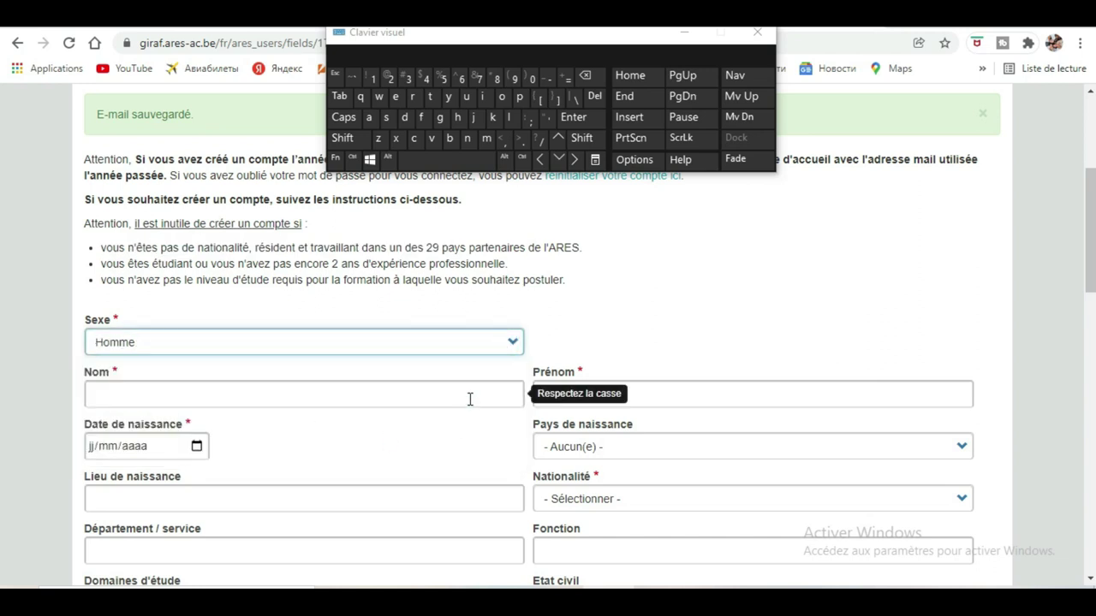
Enter the applicant's last name, with a capital initial, in the Nom field.
left_click(470, 399)
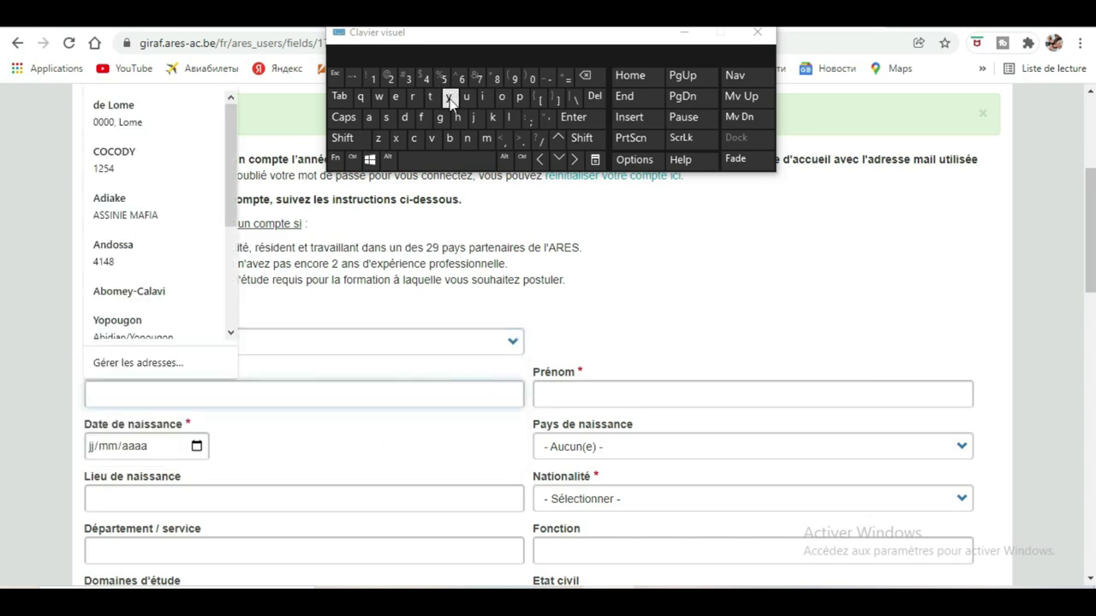
left_click(343, 138)
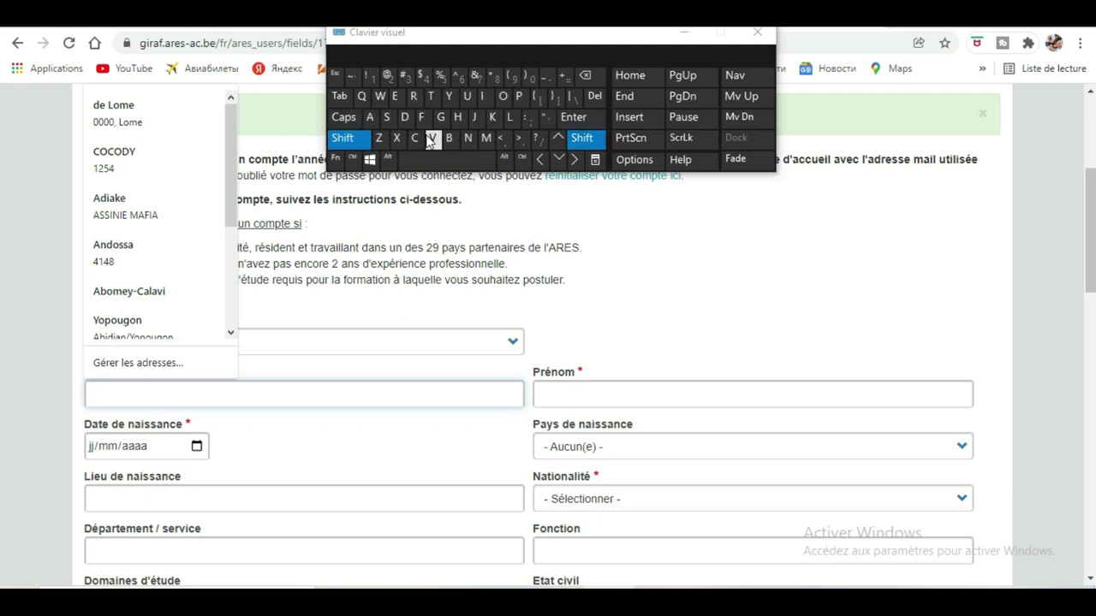
left_click(431, 138)
left_click(395, 97)
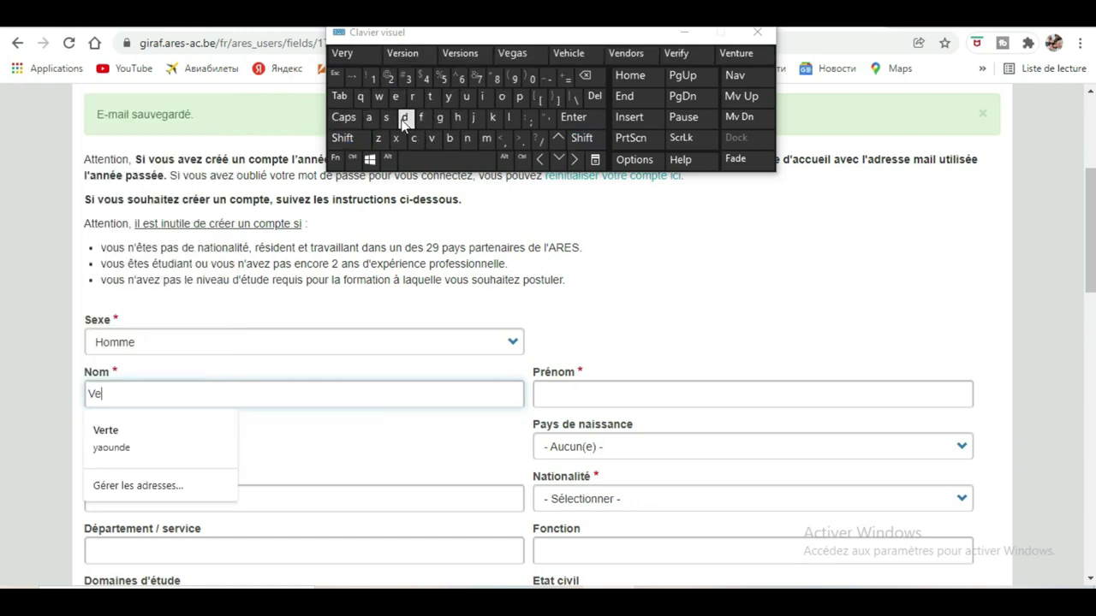
left_click(405, 119)
left_click(507, 100)
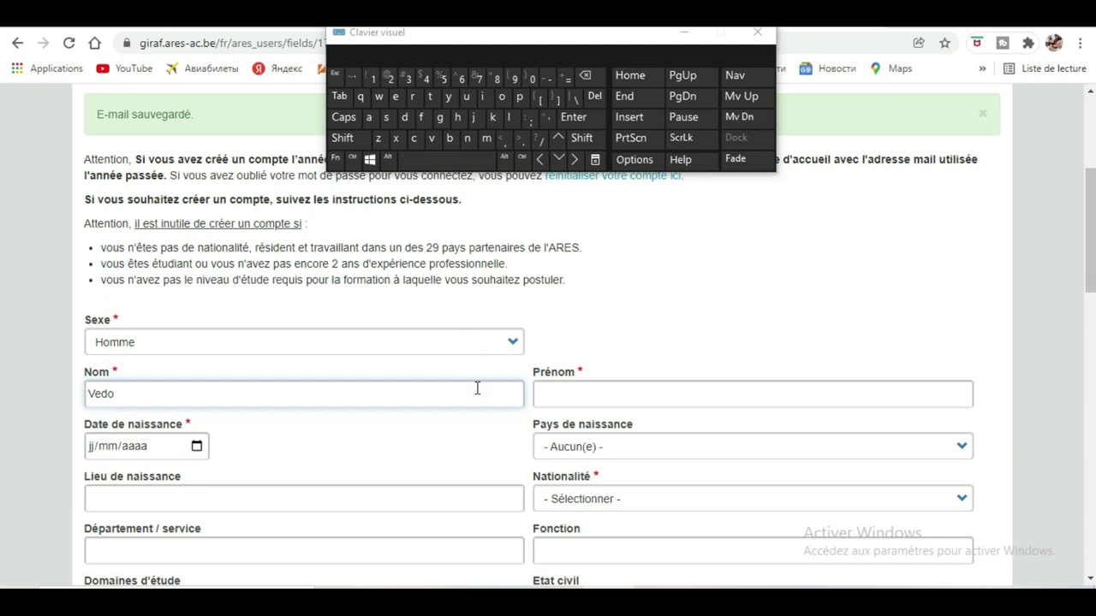
Enter the applicant's first name in the Prénom field.
left_click(626, 390)
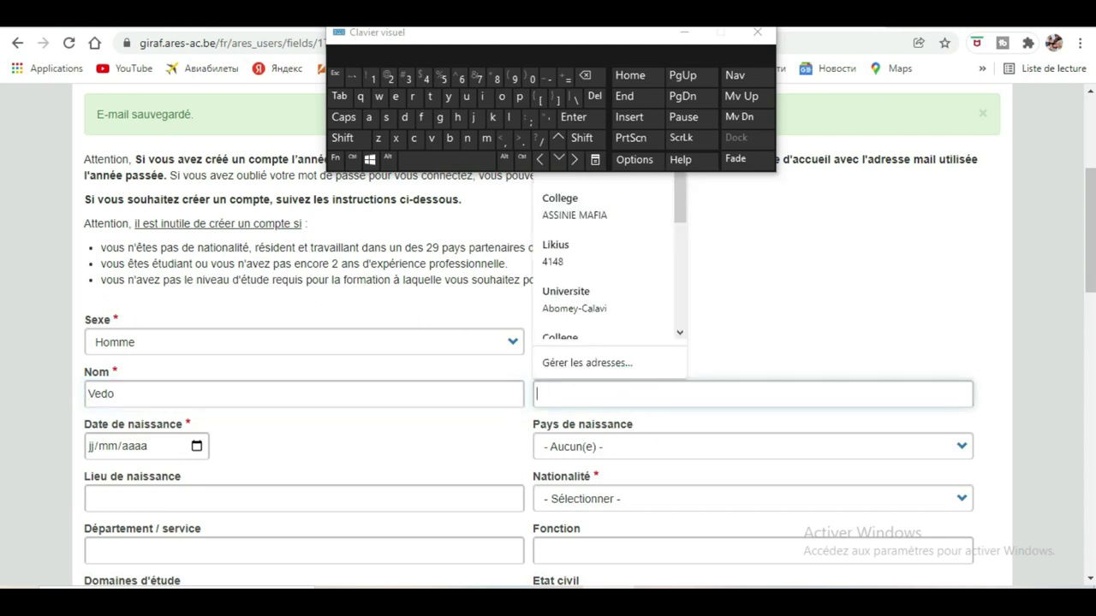
left_click(486, 138)
left_click(502, 97)
left_click(485, 99)
left_click(387, 117)
left_click(393, 99)
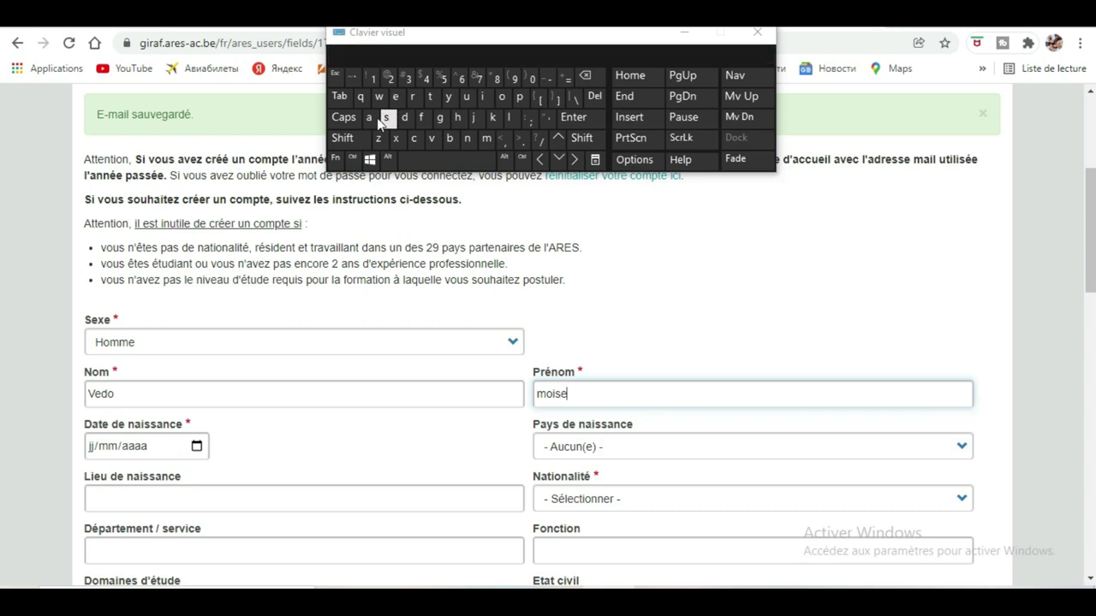
Set the applicant's date of birth in the Date de naissance field by choosing its year, month and day.
left_click(197, 447)
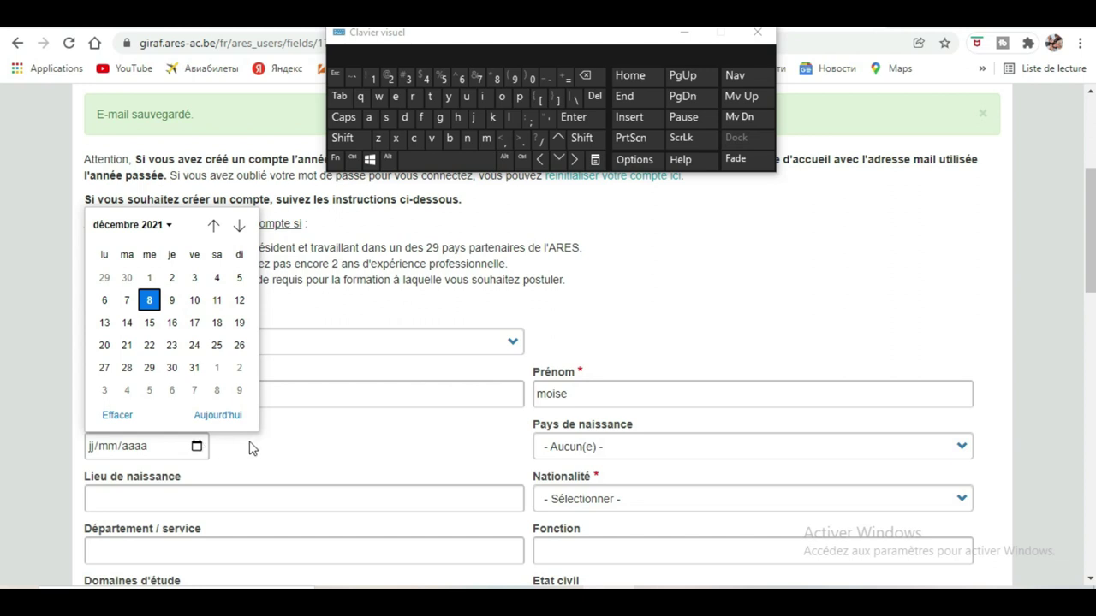
type("moise")
left_click(169, 227)
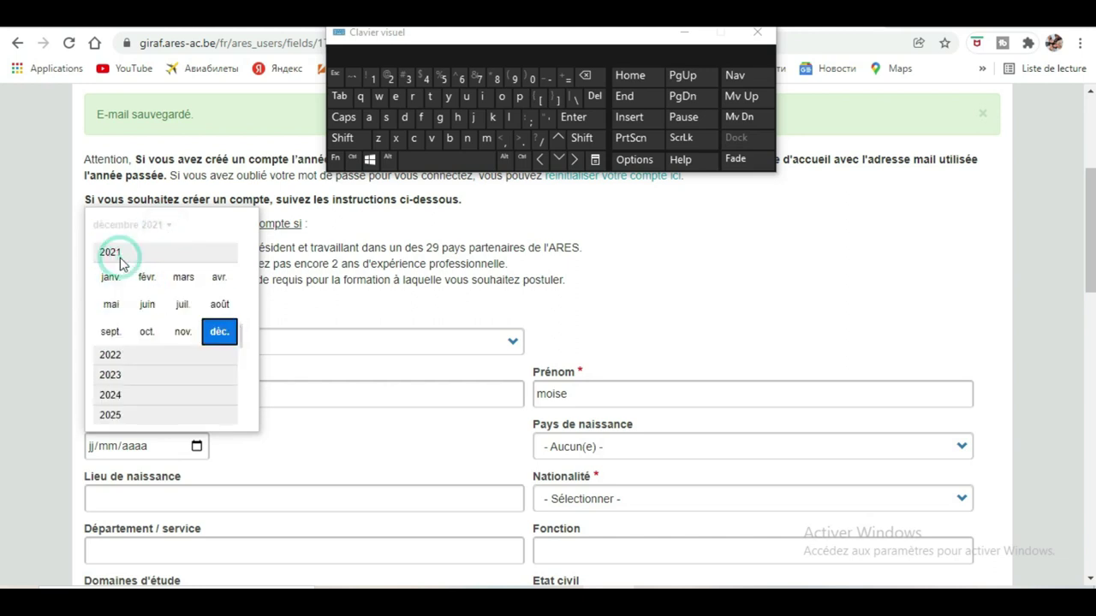
scroll(161, 394, "down", 1)
scroll(167, 378, "up", 1)
scroll(167, 379, "down", 2)
scroll(167, 378, "up", 2)
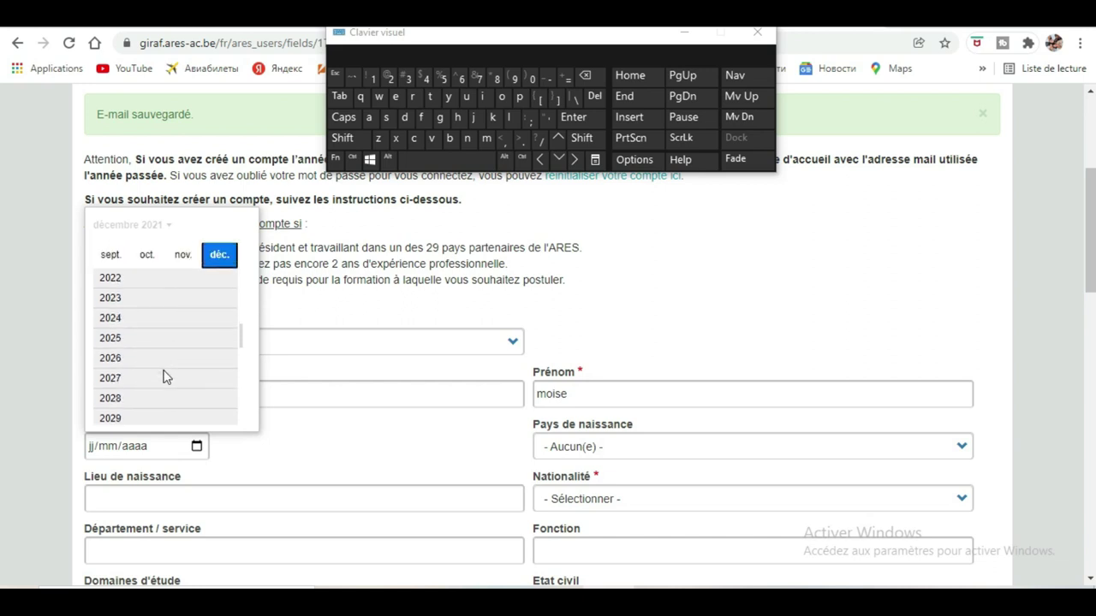
scroll(167, 378, "up", 1)
scroll(163, 368, "up", 4)
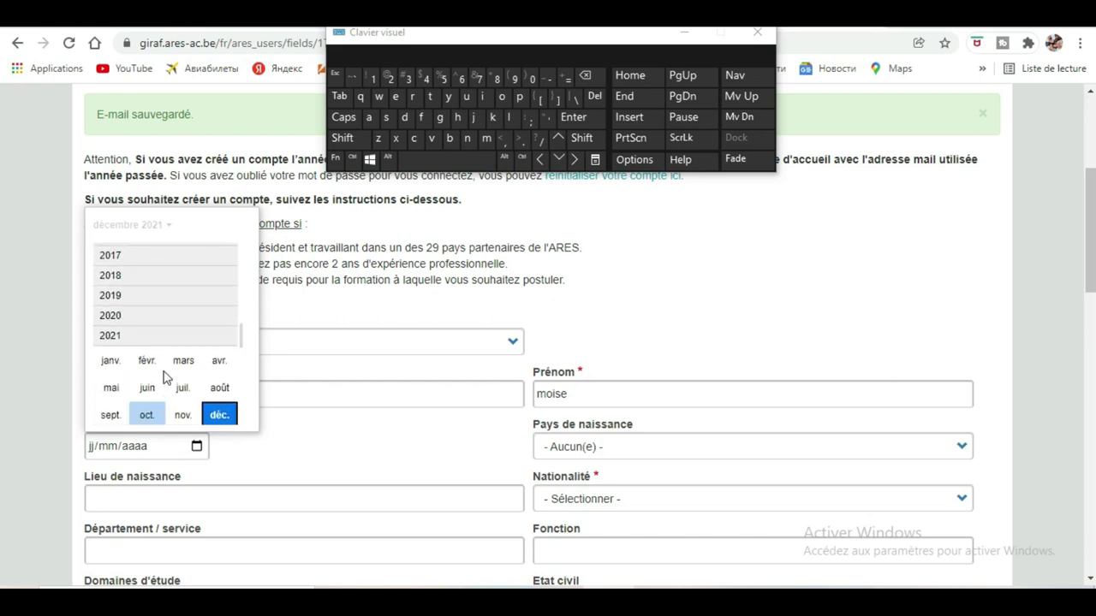
scroll(157, 358, "up", 4)
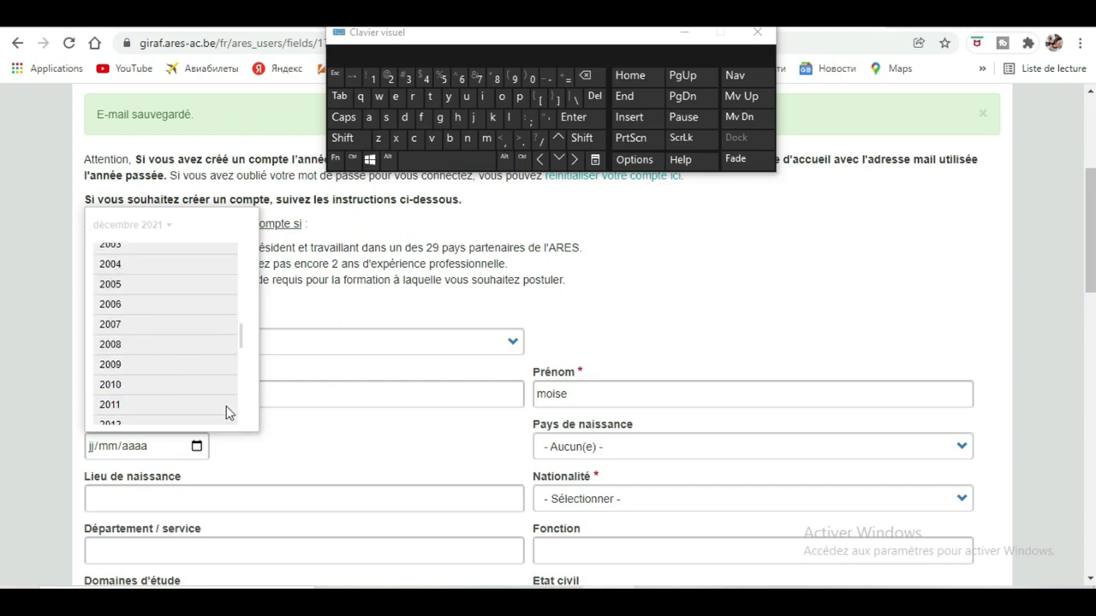
left_click(144, 267)
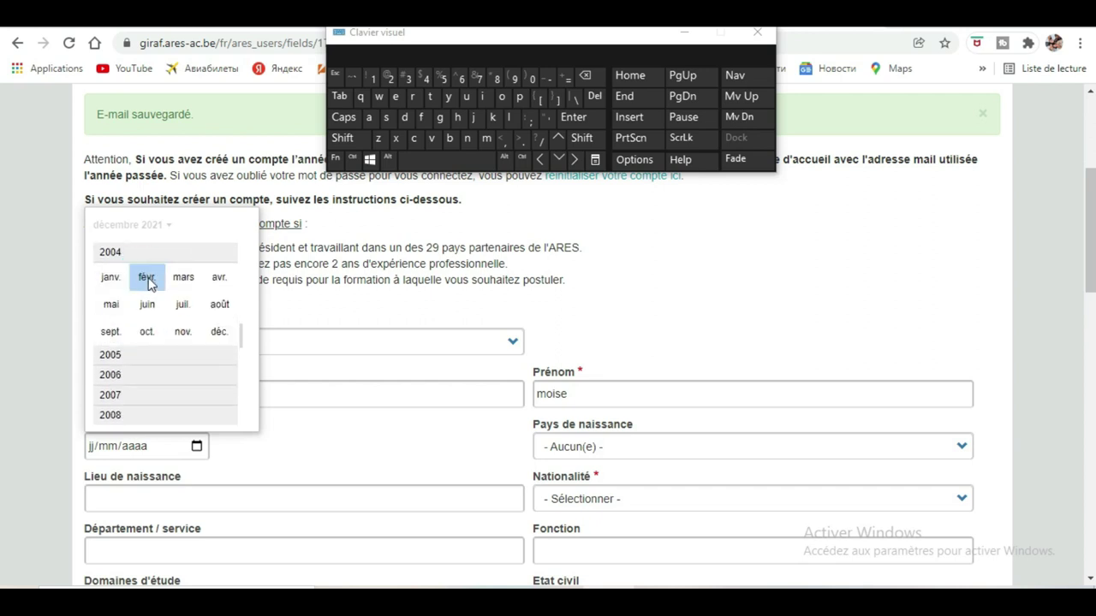
left_click(147, 280)
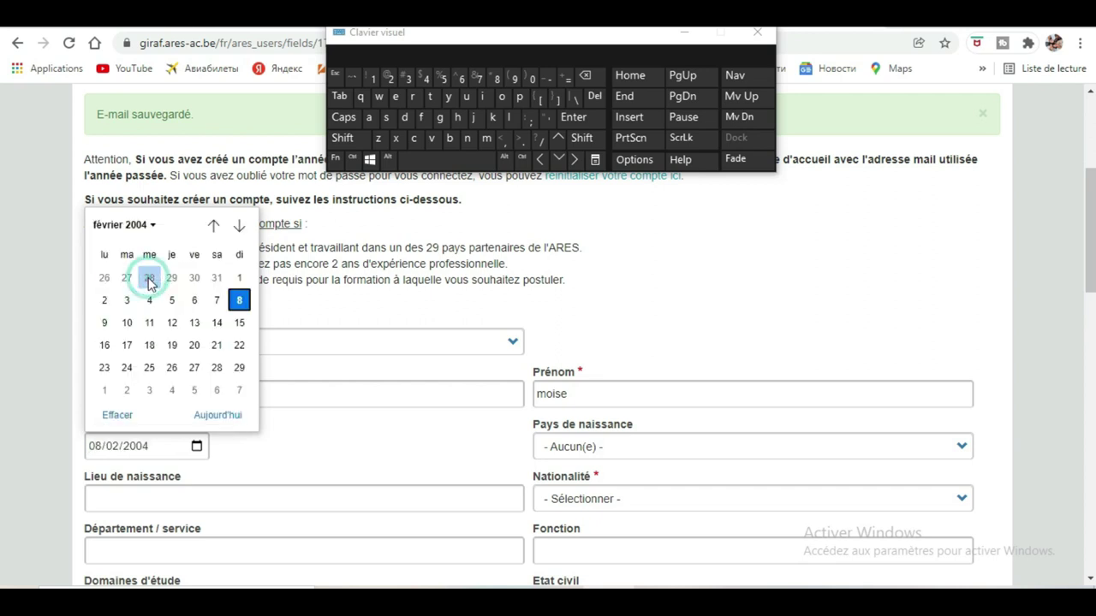
left_click(217, 327)
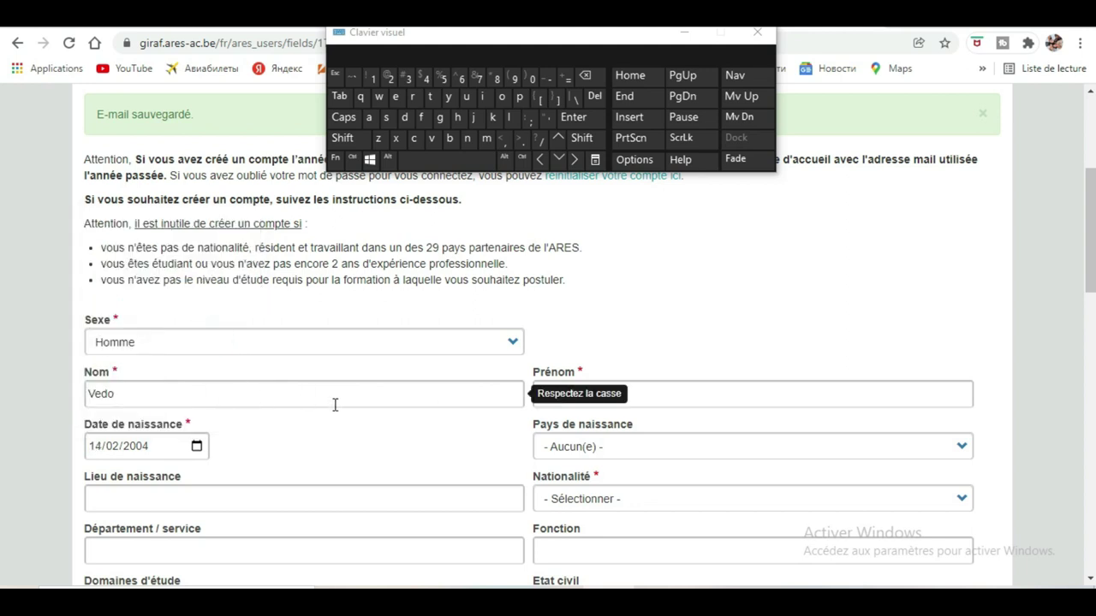
Enter Abidjan as the place of birth in the Lieu de naissance field.
left_click(260, 493)
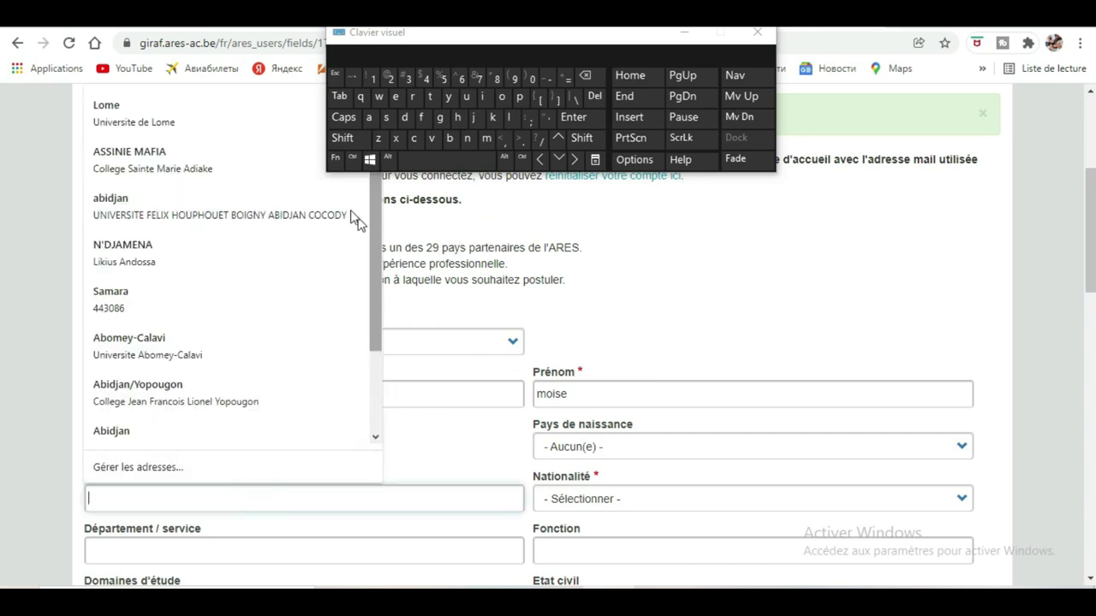
left_click(343, 138)
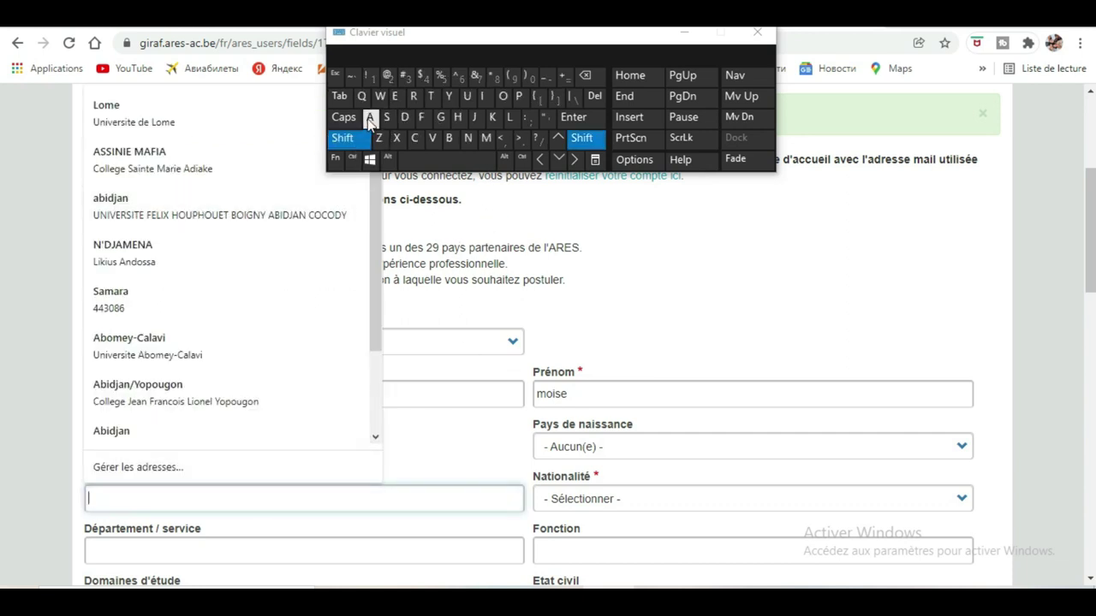
left_click(369, 117)
left_click(449, 138)
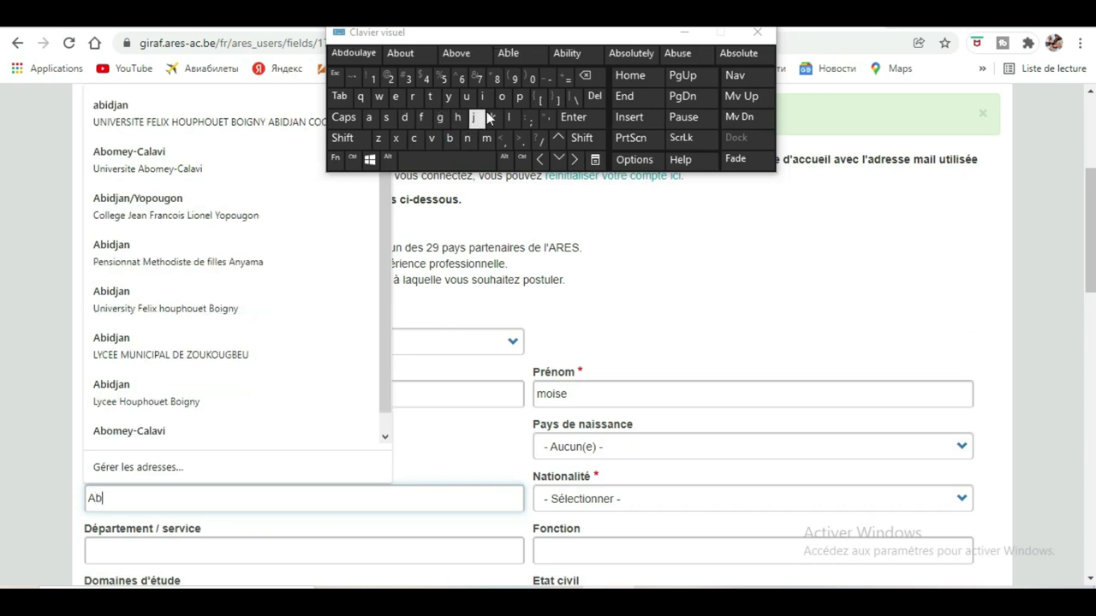
left_click(486, 98)
left_click(404, 118)
left_click(473, 118)
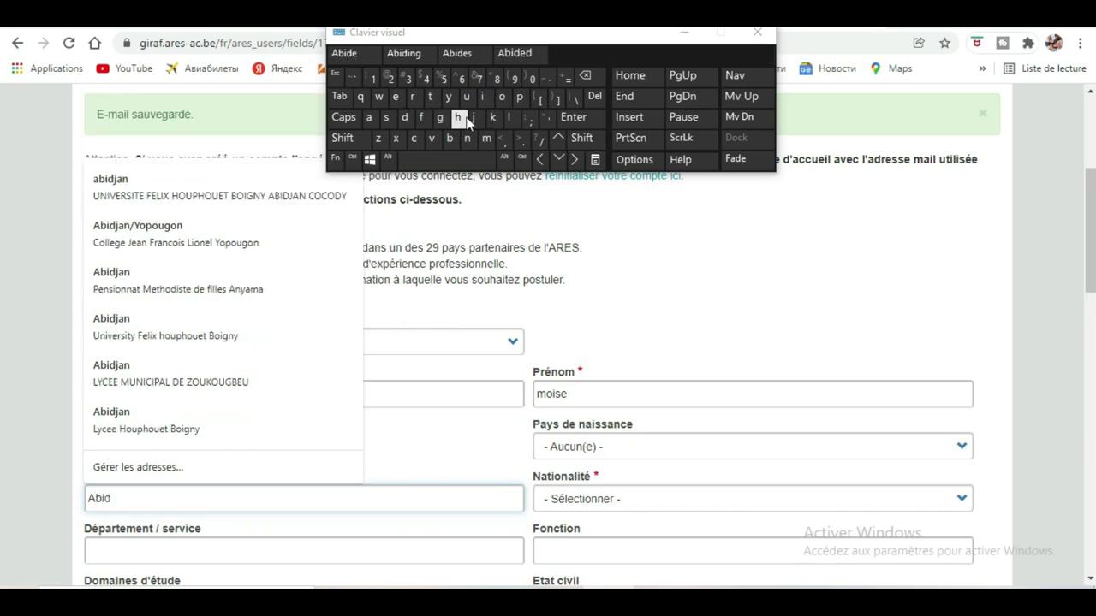
left_click(467, 139)
Select "5 Information et communication" as the study field in Domaines d'étude.
scroll(381, 477, "down", 1)
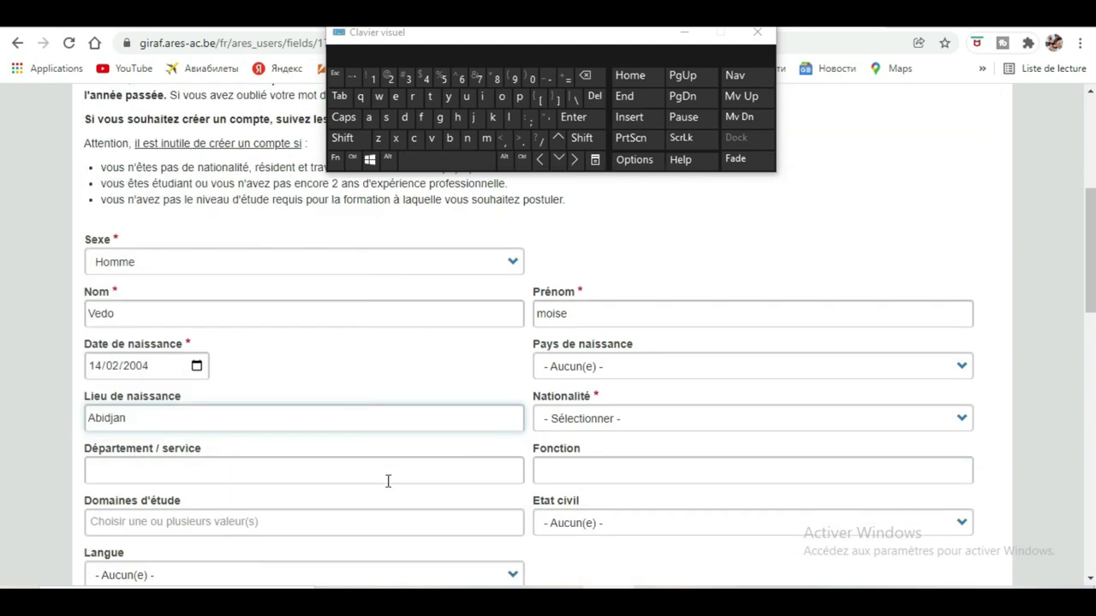
left_click(387, 472)
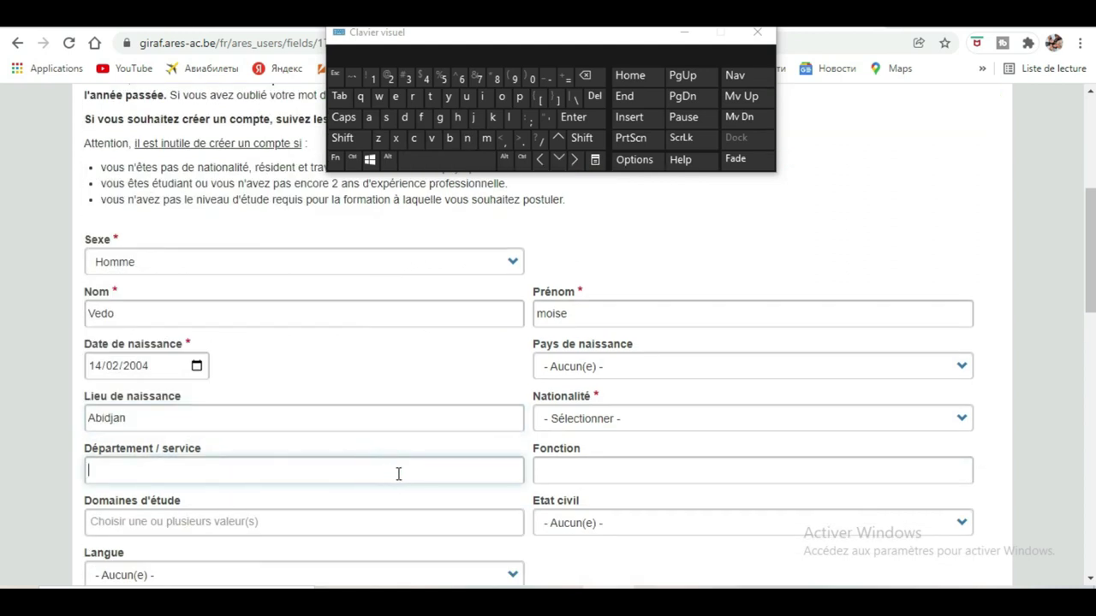
scroll(402, 475, "down", 1)
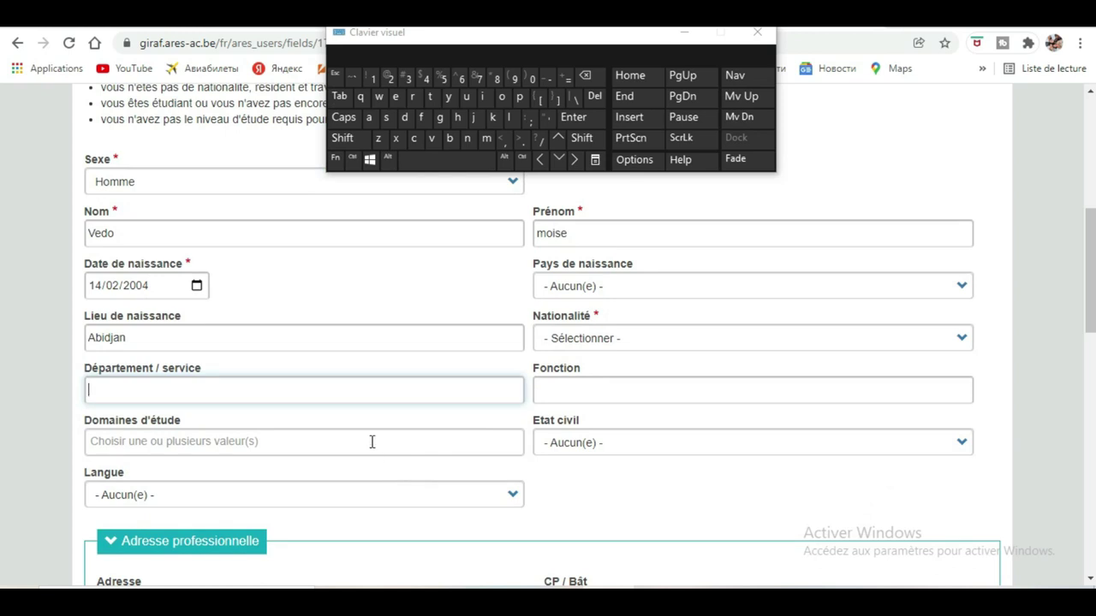
left_click(372, 442)
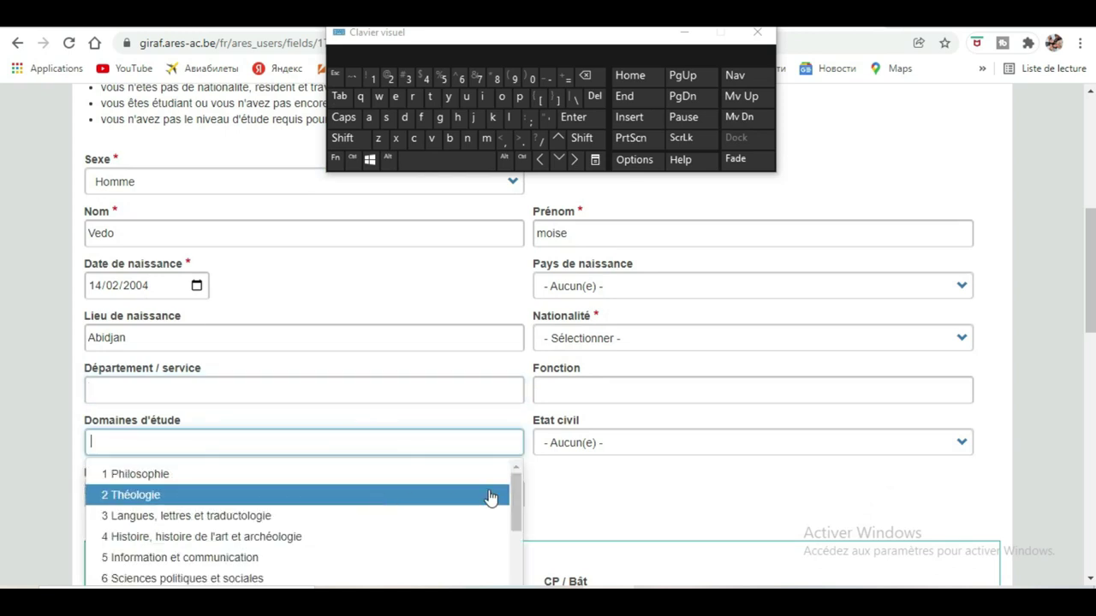
scroll(460, 492, "down", 1)
scroll(461, 492, "down", 3)
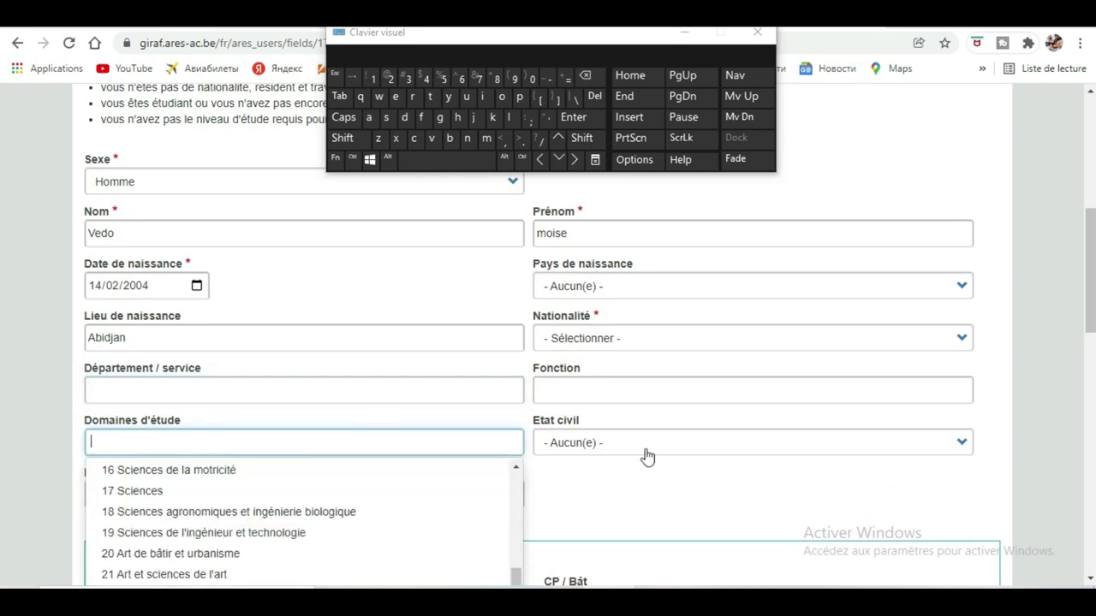
scroll(3, 244, "down", 1)
scroll(2, 257, "down", 2)
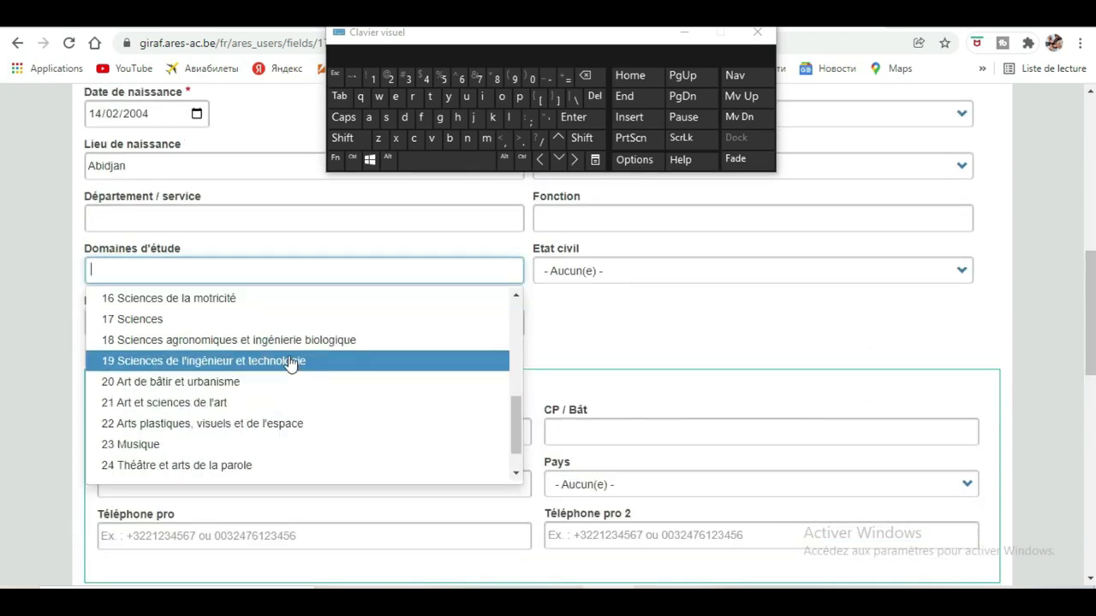
scroll(286, 313, "up", 2)
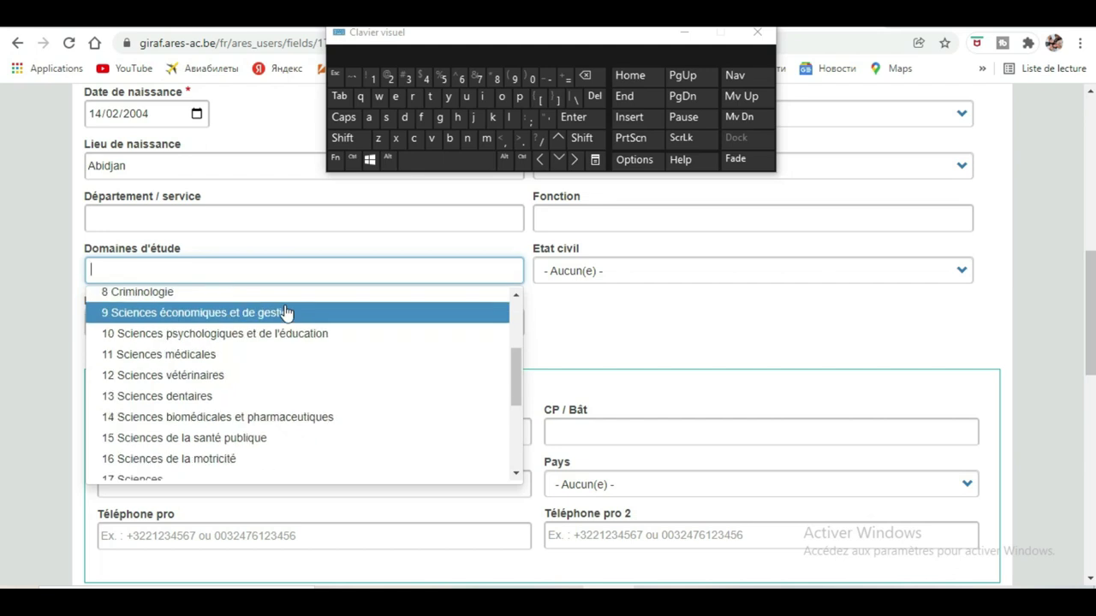
scroll(286, 313, "up", 2)
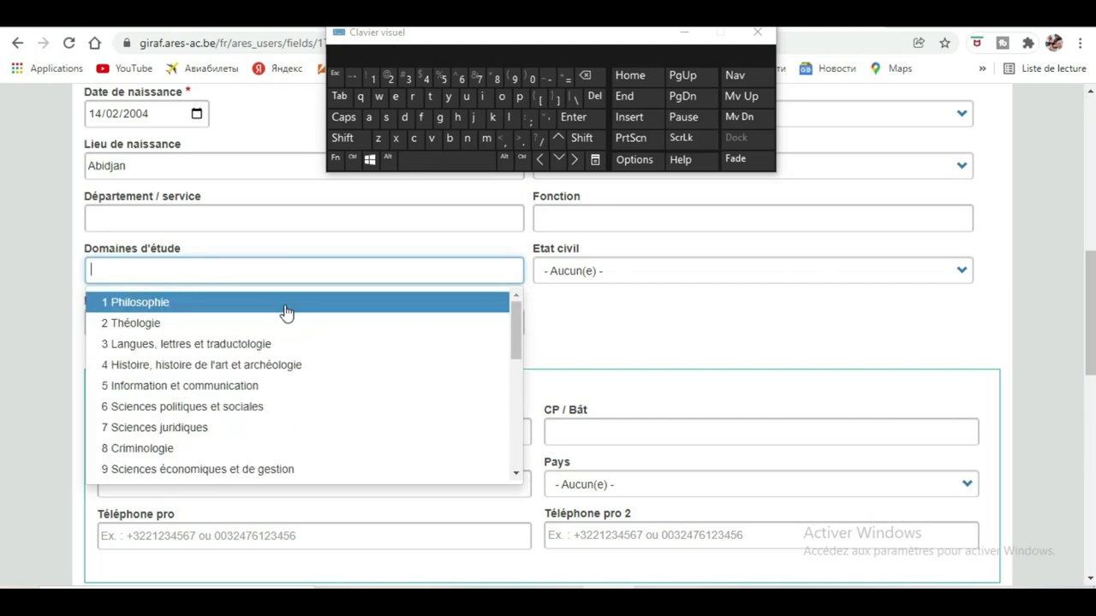
left_click(255, 387)
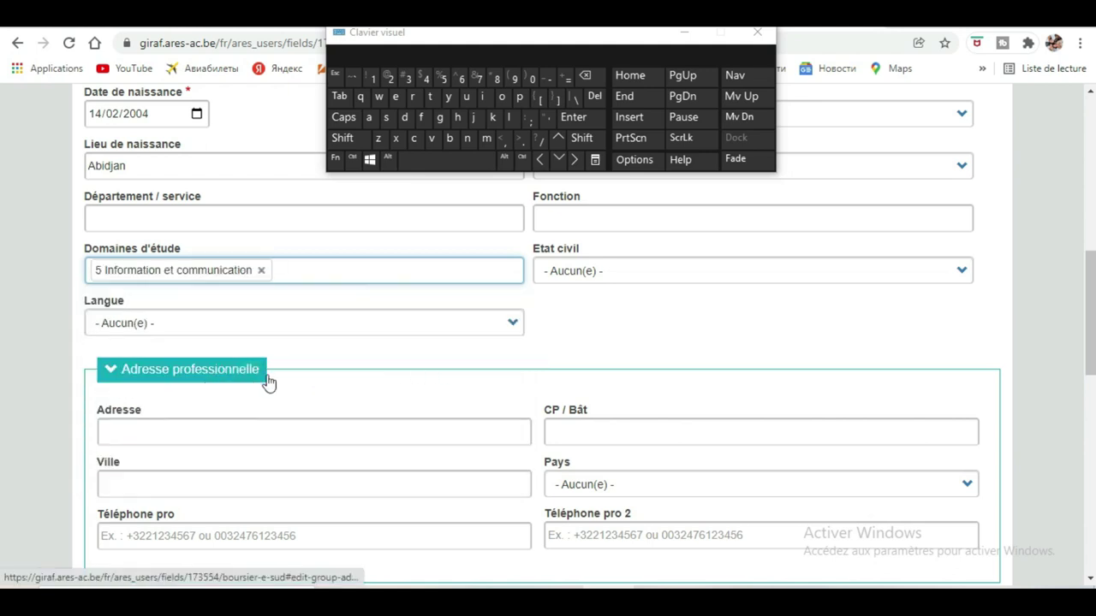
Fill the Adresse field of the Adresse professionnelle section with a street address from the saved suggestions.
scroll(357, 421, "down", 1)
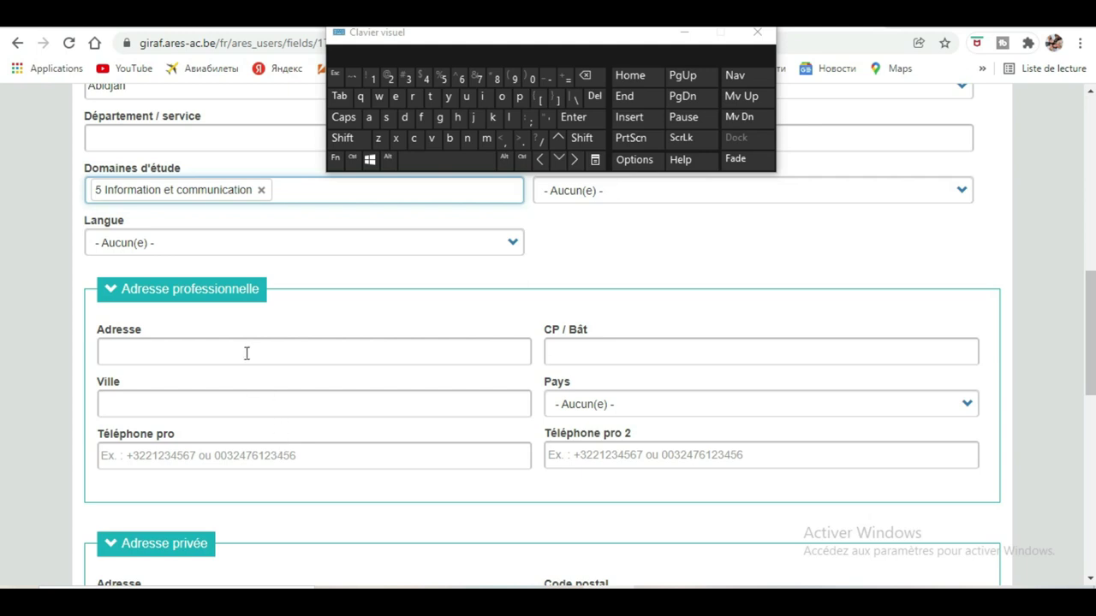
left_click(246, 352)
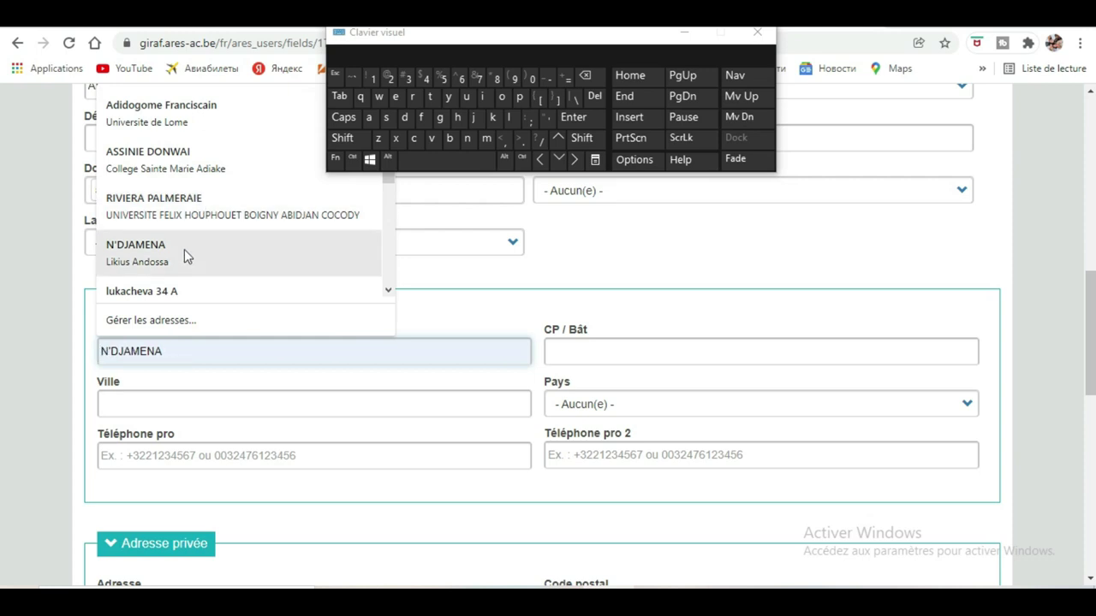
left_click(184, 290)
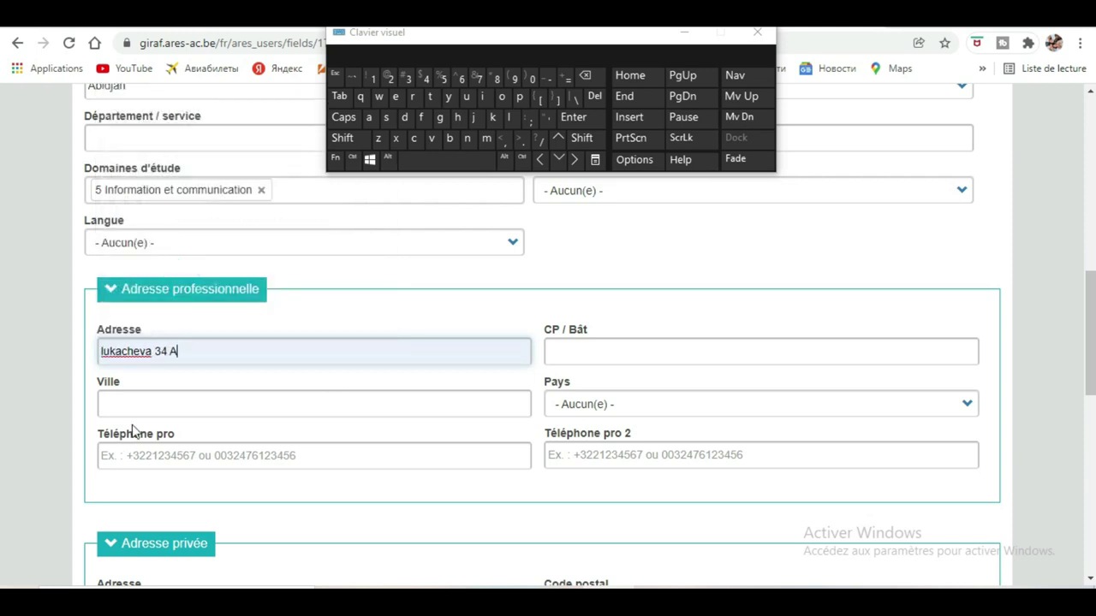
Enter Abidjan in the Ville field of the Adresse professionnelle section.
left_click(147, 400)
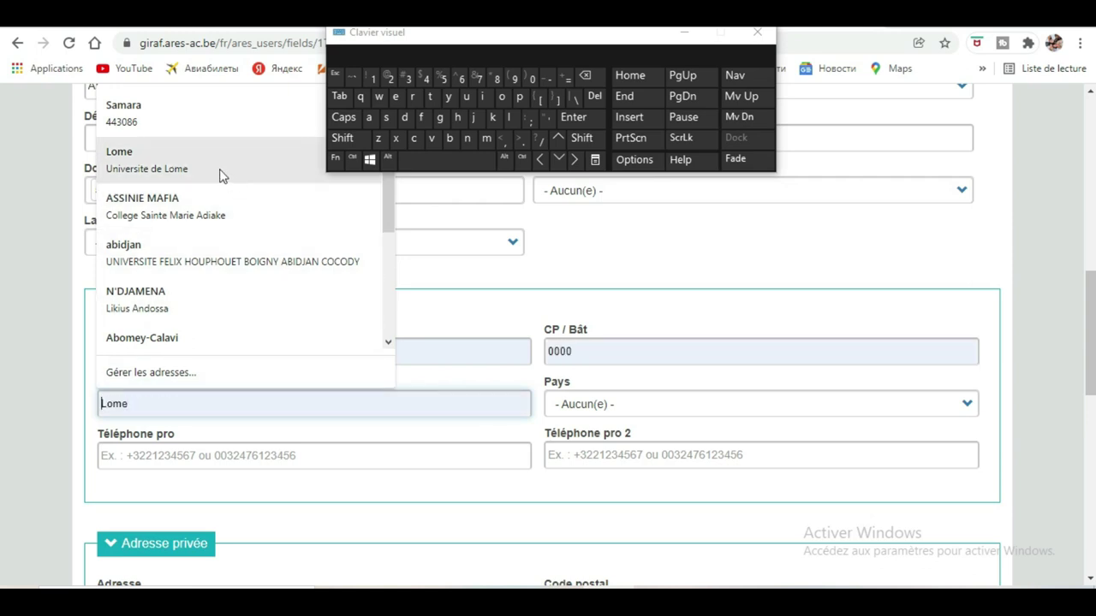
left_click(343, 138)
left_click(368, 118)
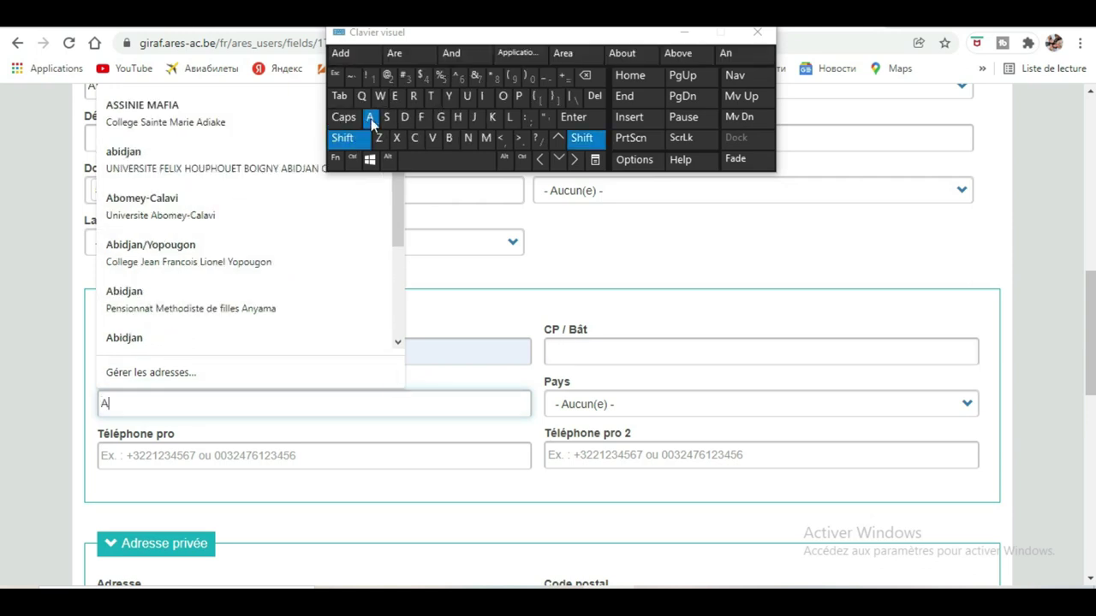
left_click(449, 138)
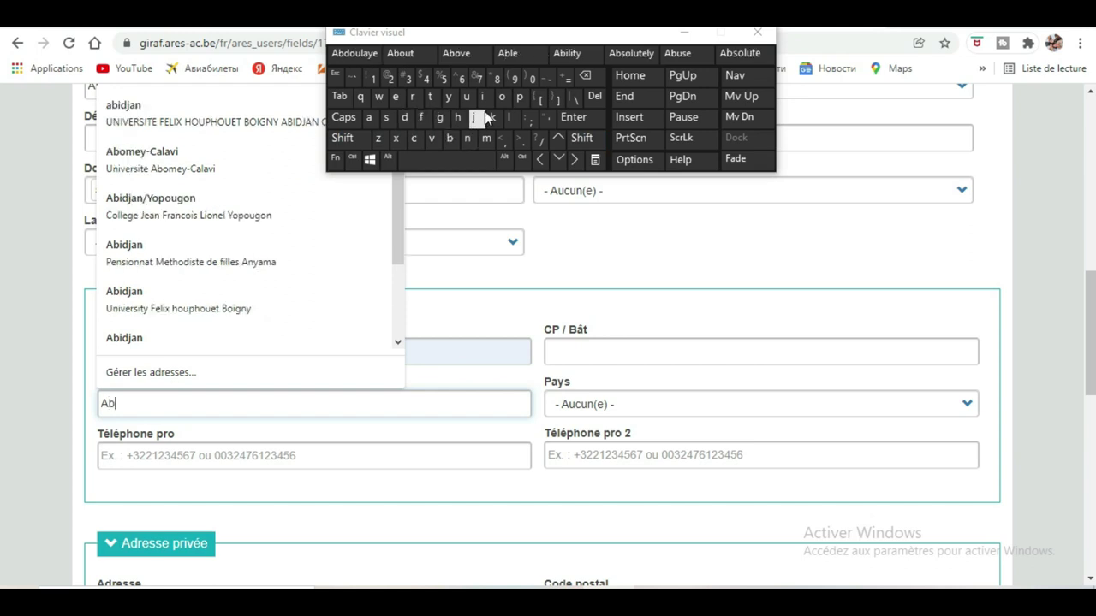
left_click(483, 98)
left_click(404, 118)
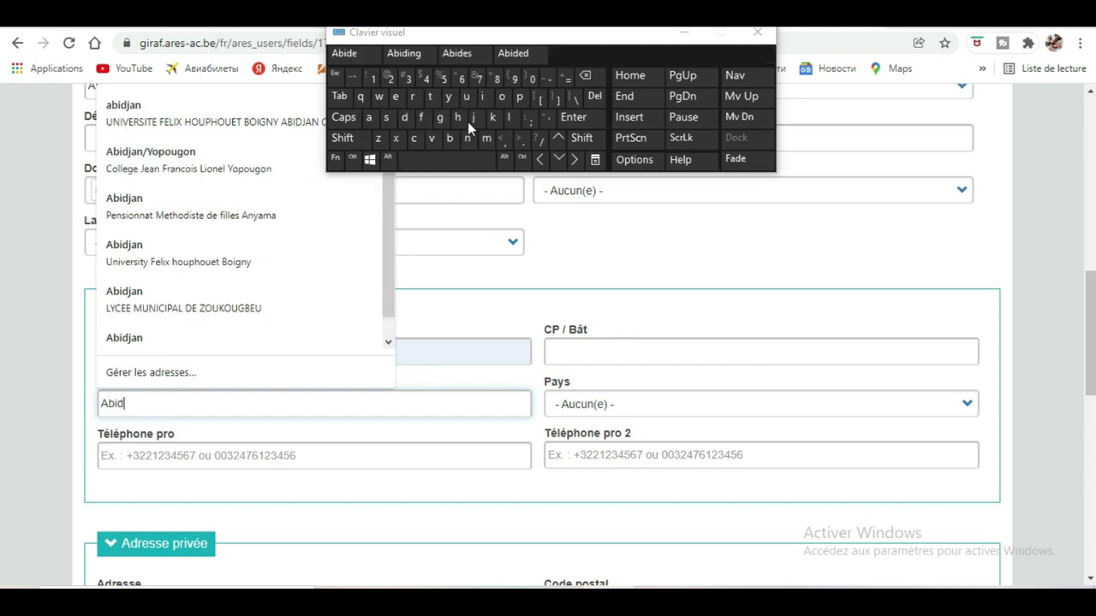
left_click(469, 120)
left_click(368, 117)
left_click(460, 137)
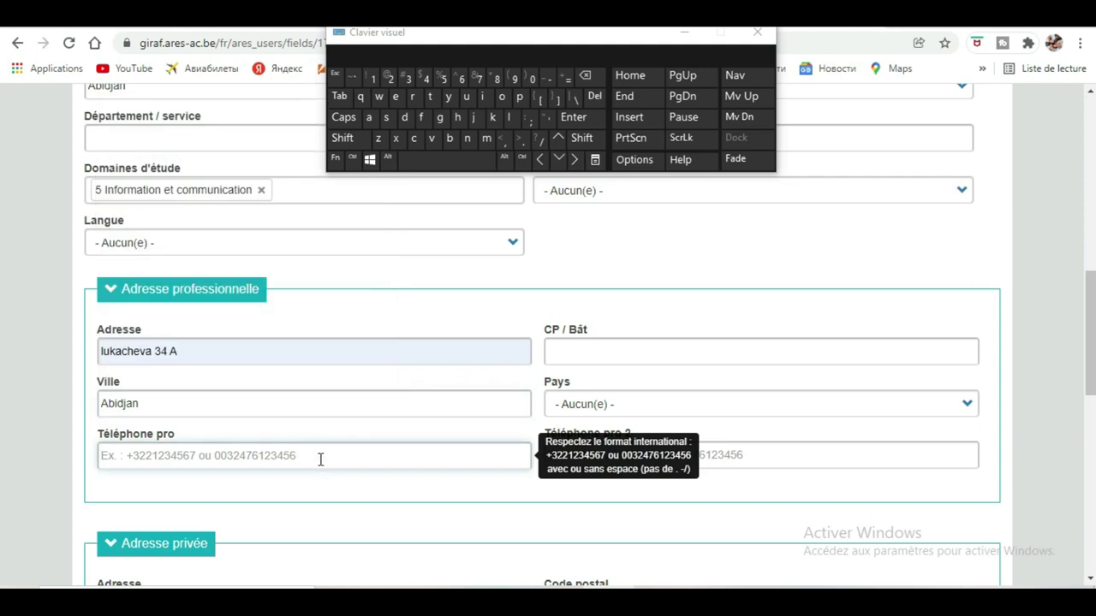
Enter the applicant's work phone number in international format, with the country code, in the Téléphone pro field.
left_click(343, 138)
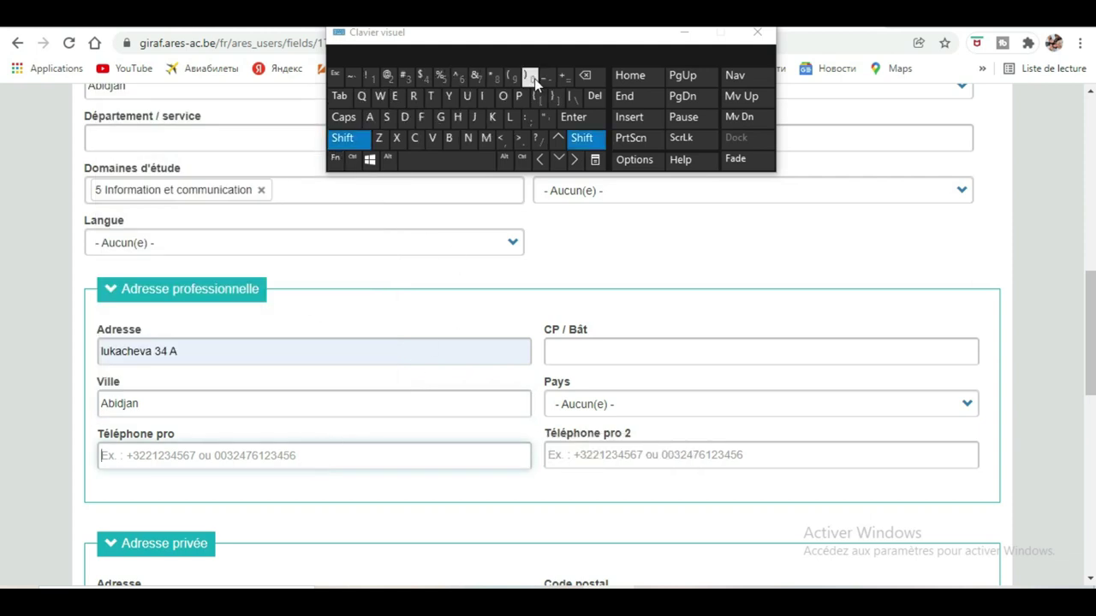
left_click(563, 78)
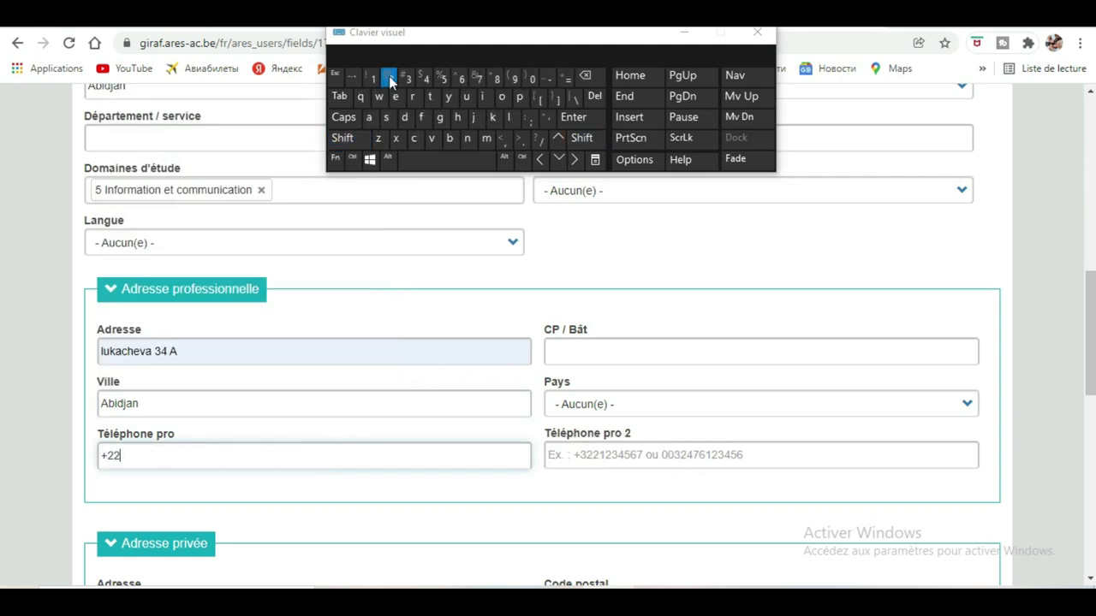
left_click(442, 79)
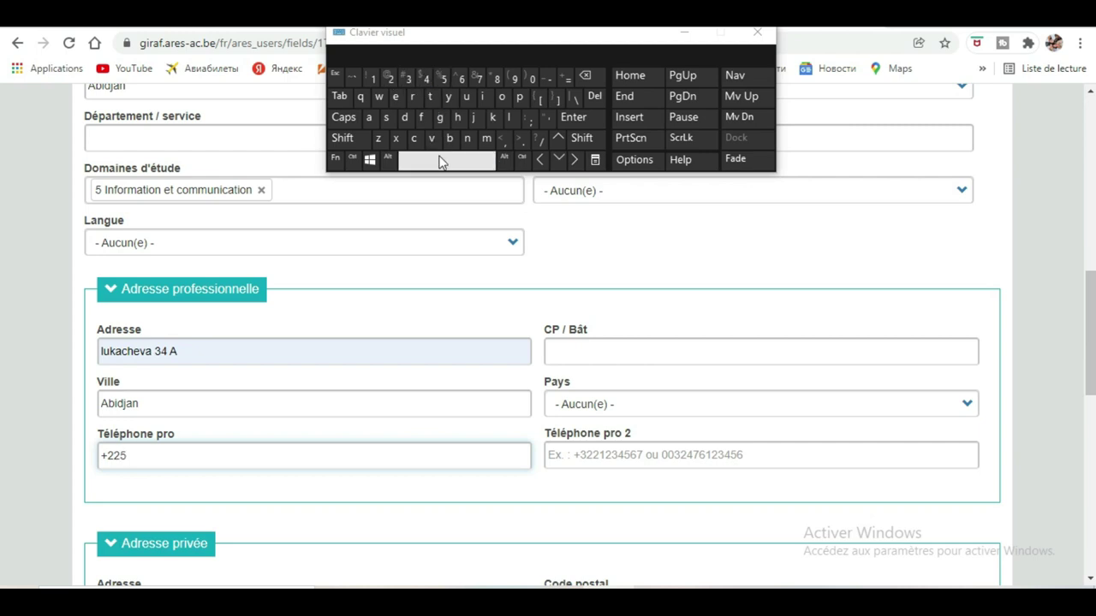
left_click(1063, 514)
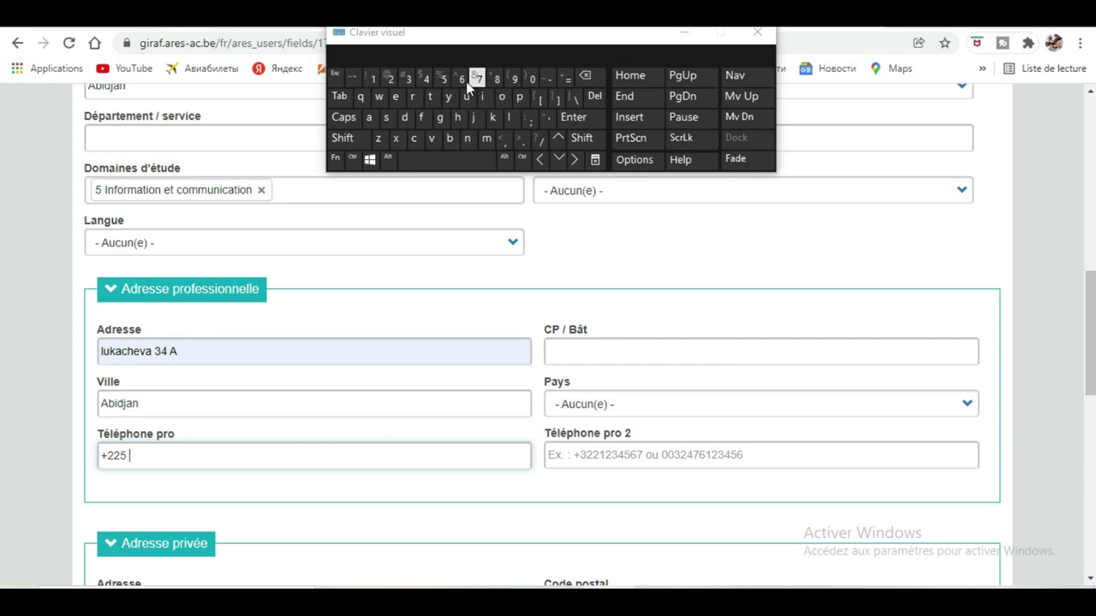
left_click(531, 80)
type("7")
left_click(443, 78)
left_click(514, 79)
left_click(408, 79)
left_click(408, 79)
left_click(373, 78)
left_click(391, 78)
left_click(425, 79)
left_click(425, 79)
Choose Côte d'Ivoire as the country of birth in the Pays de naissance field.
scroll(328, 342, "down", 2)
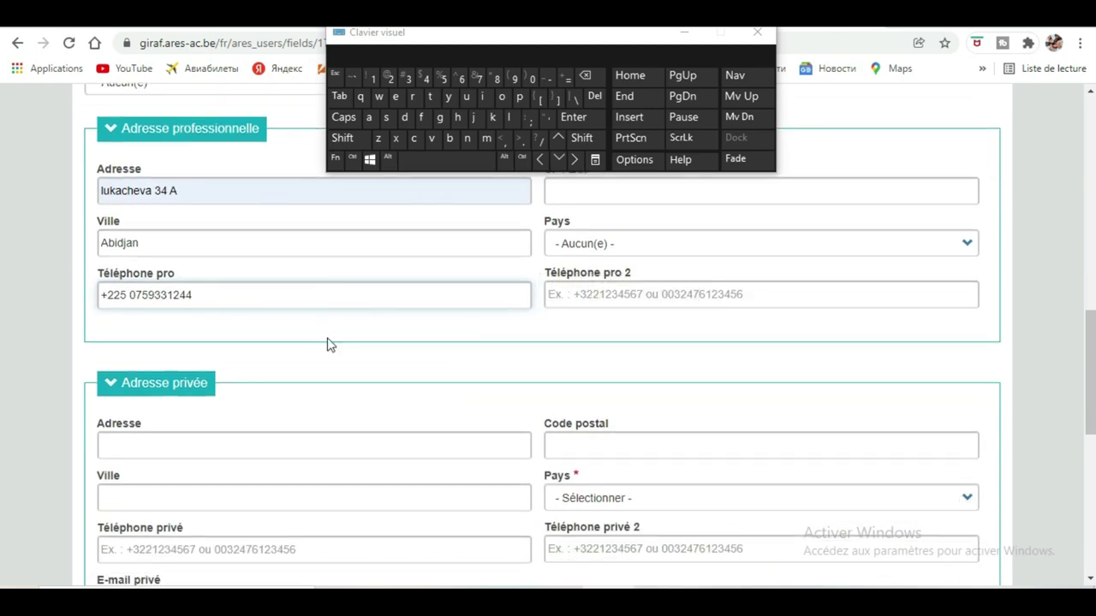
scroll(328, 342, "down", 2)
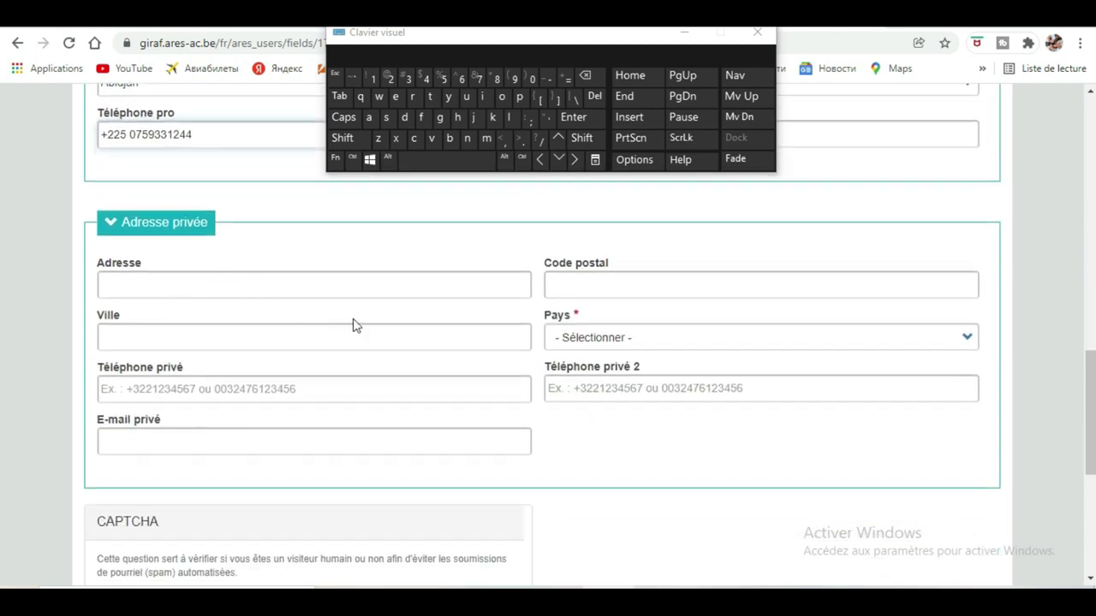
scroll(354, 324, "up", 8)
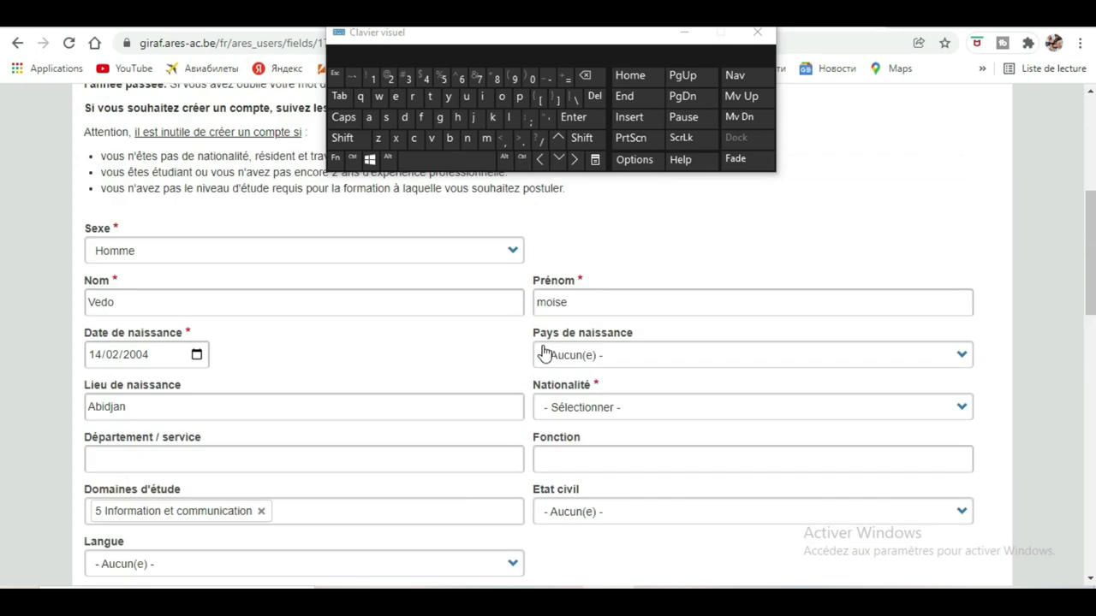
left_click(630, 356)
scroll(659, 436, "down", 10)
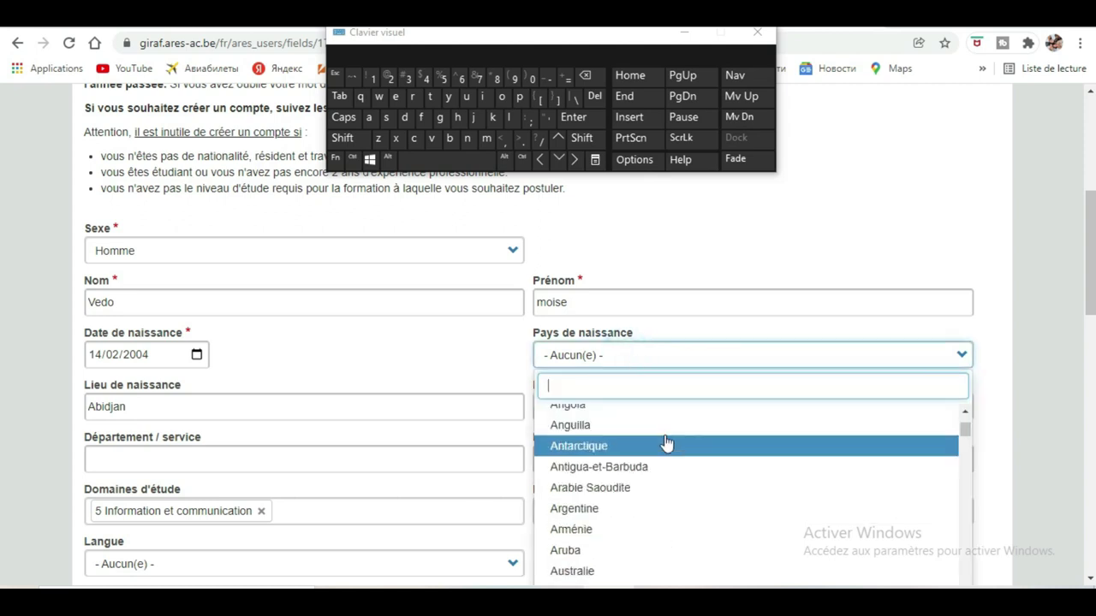
scroll(666, 442, "down", 7)
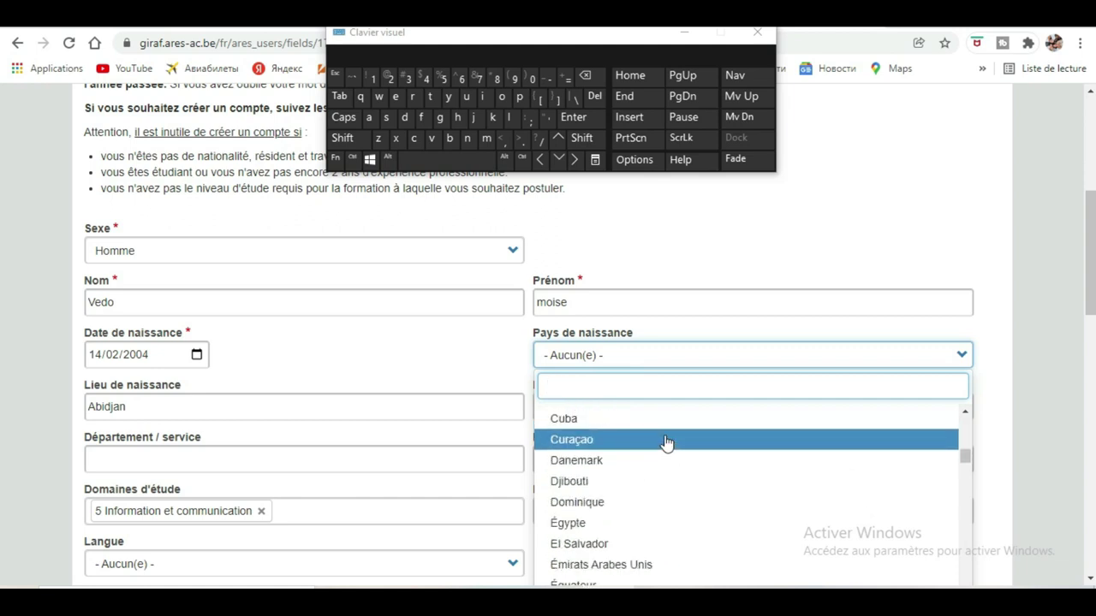
scroll(666, 443, "up", 2)
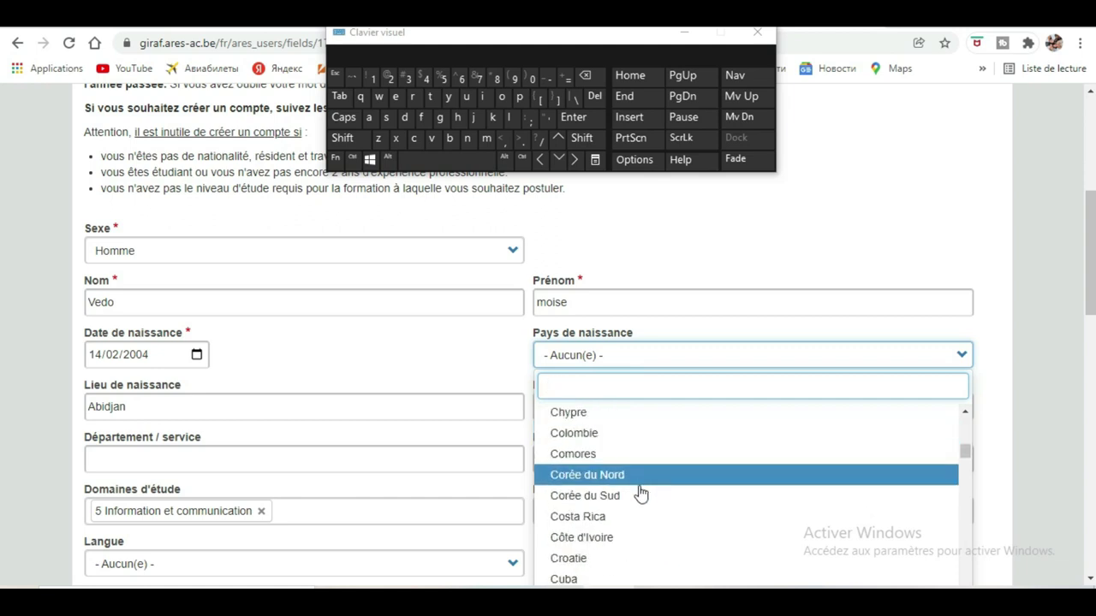
left_click(626, 537)
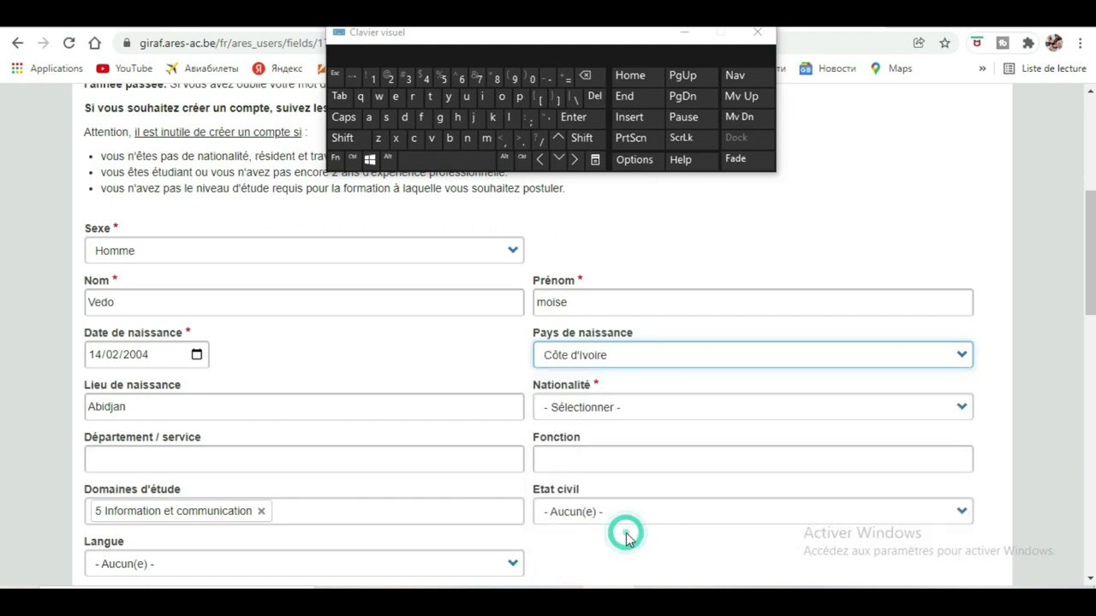
Look through the Nationalité and Pays de naissance lists for the applicant's country, keeping Côte d'Ivoire as the country of birth.
left_click(616, 407)
scroll(626, 545, "down", 10)
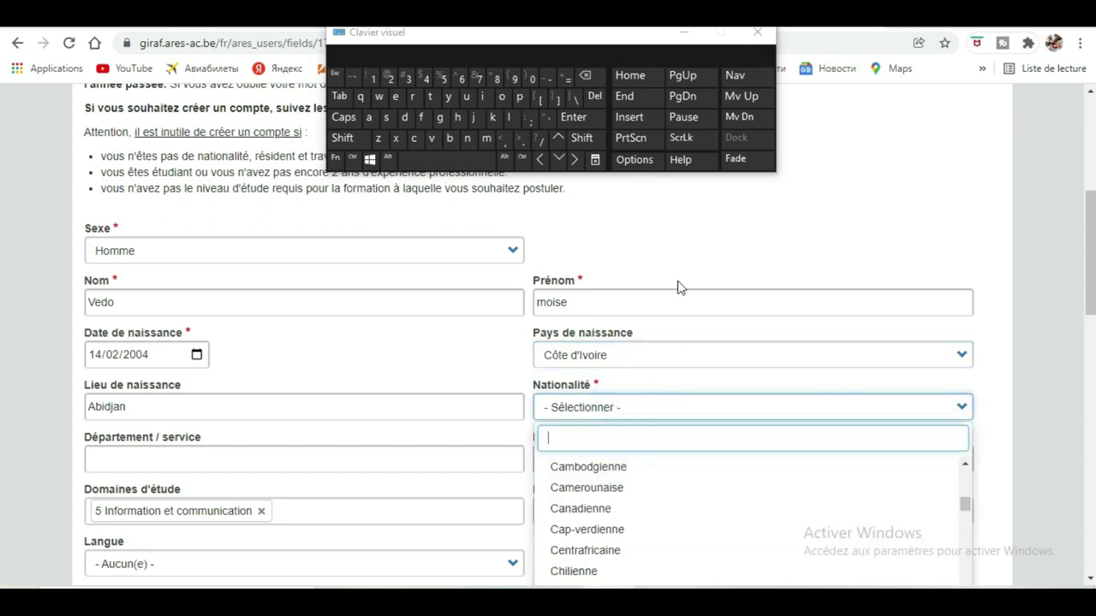
left_click(654, 354)
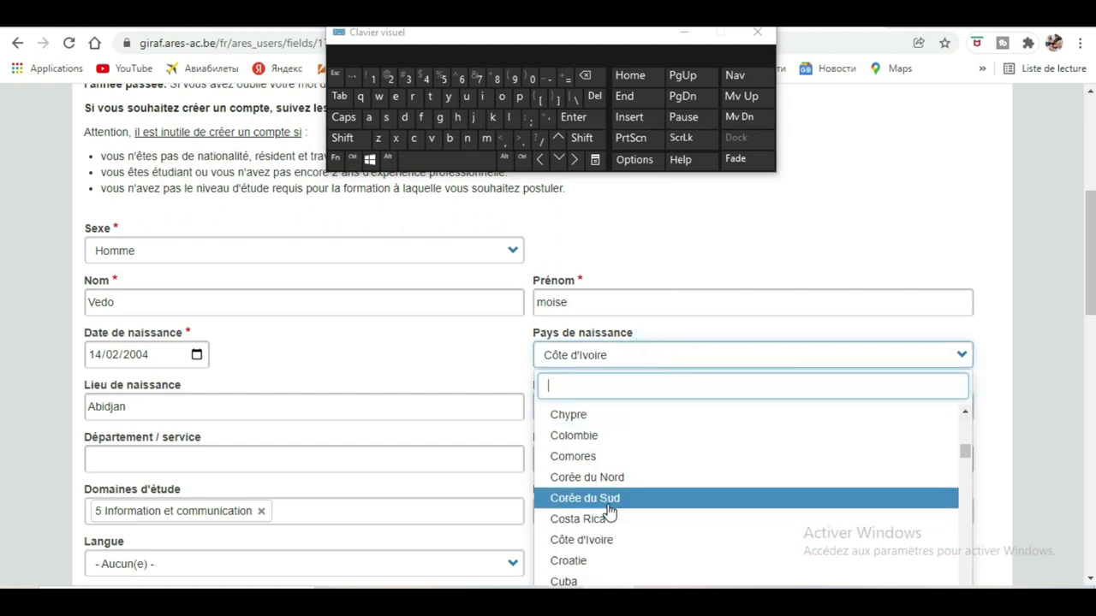
scroll(609, 511, "down", 2)
scroll(610, 509, "down", 1)
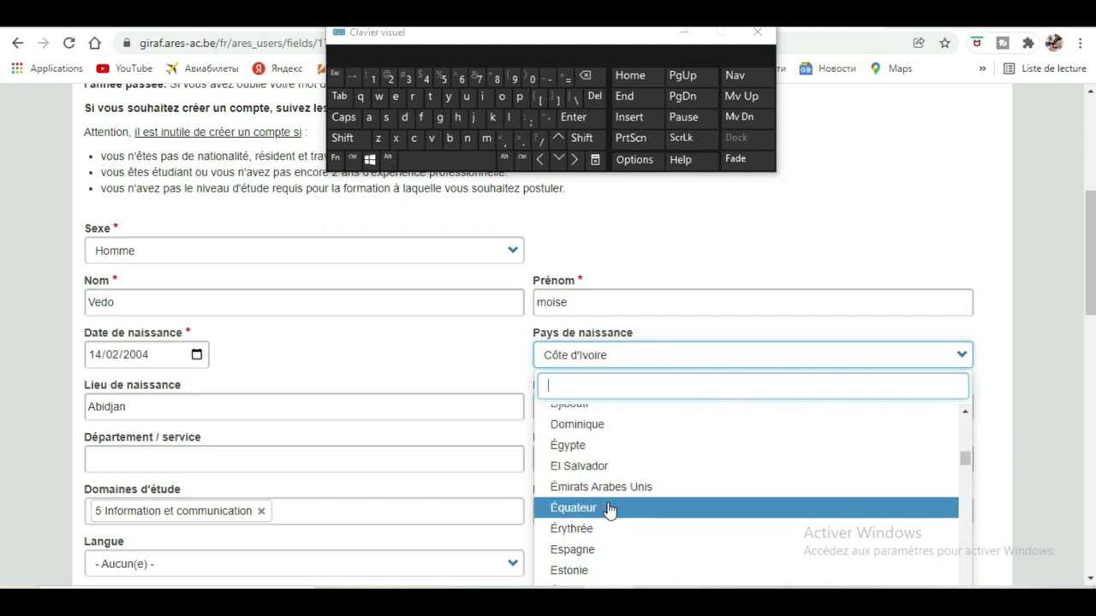
scroll(610, 510, "down", 2)
scroll(609, 510, "up", 4)
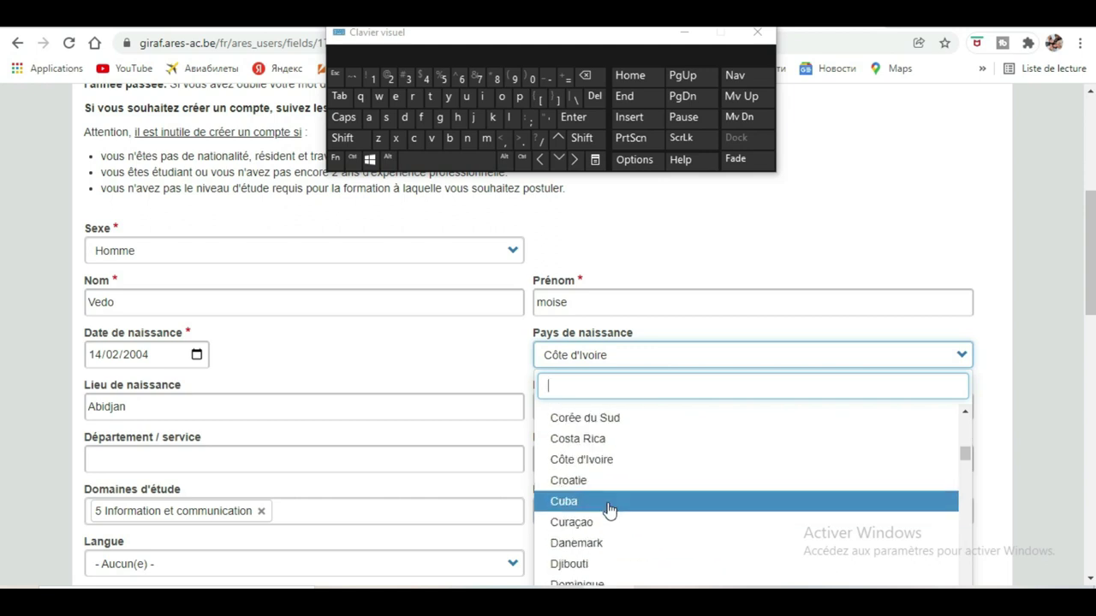
scroll(610, 509, "up", 1)
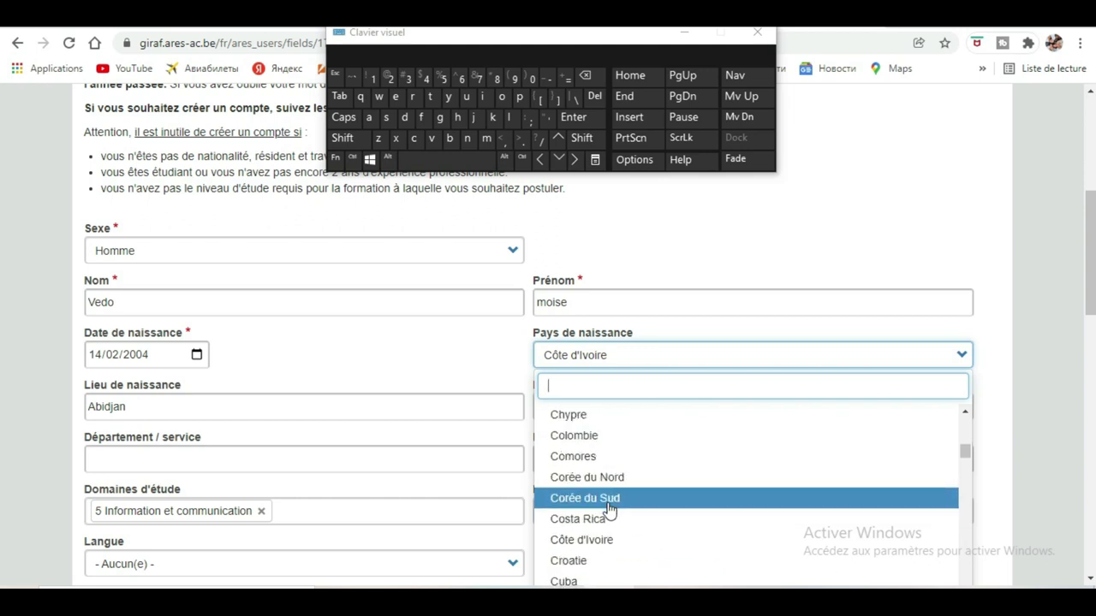
scroll(610, 509, "up", 1)
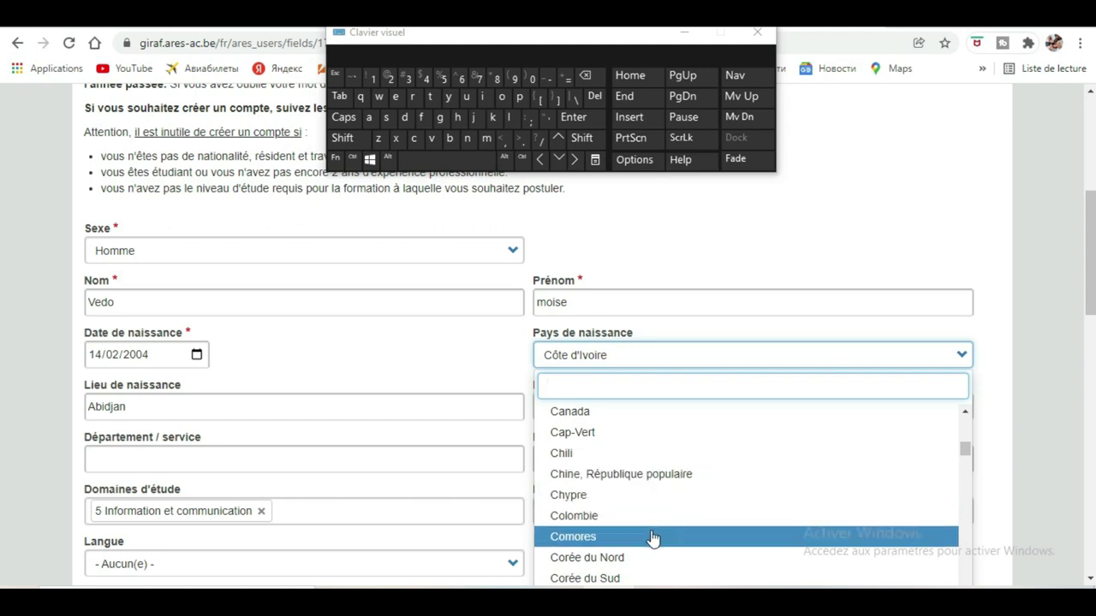
scroll(656, 486, "down", 2)
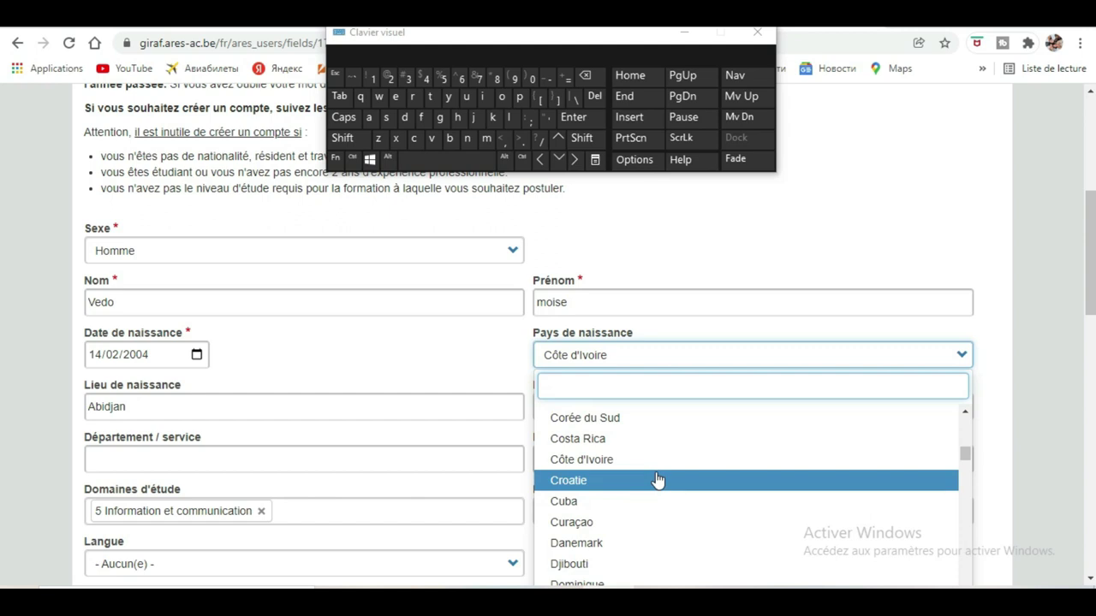
scroll(723, 454, "up", 1)
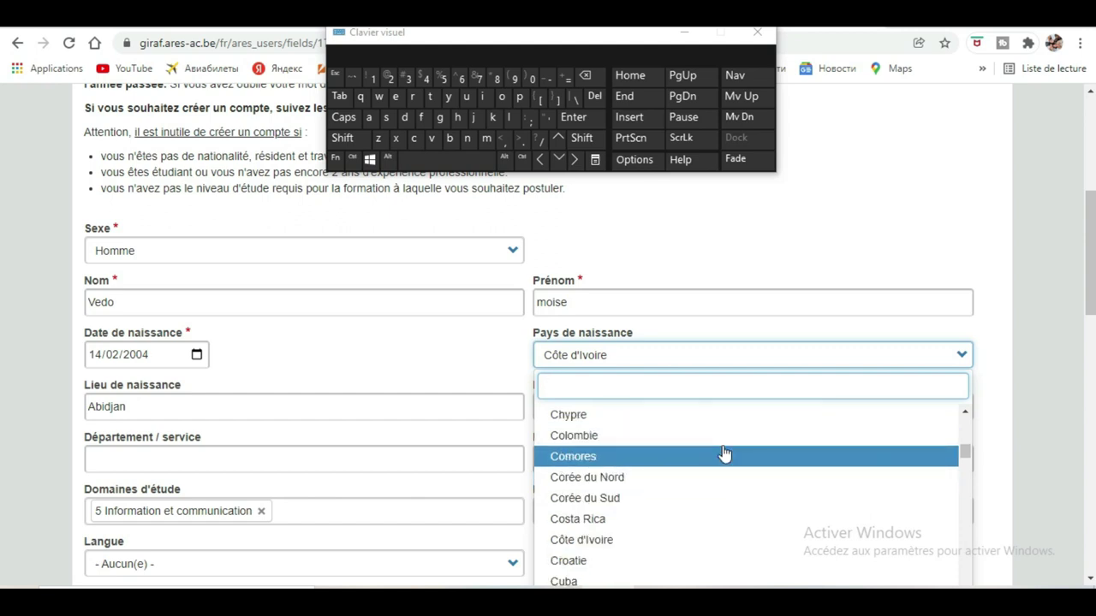
scroll(724, 453, "down", 13)
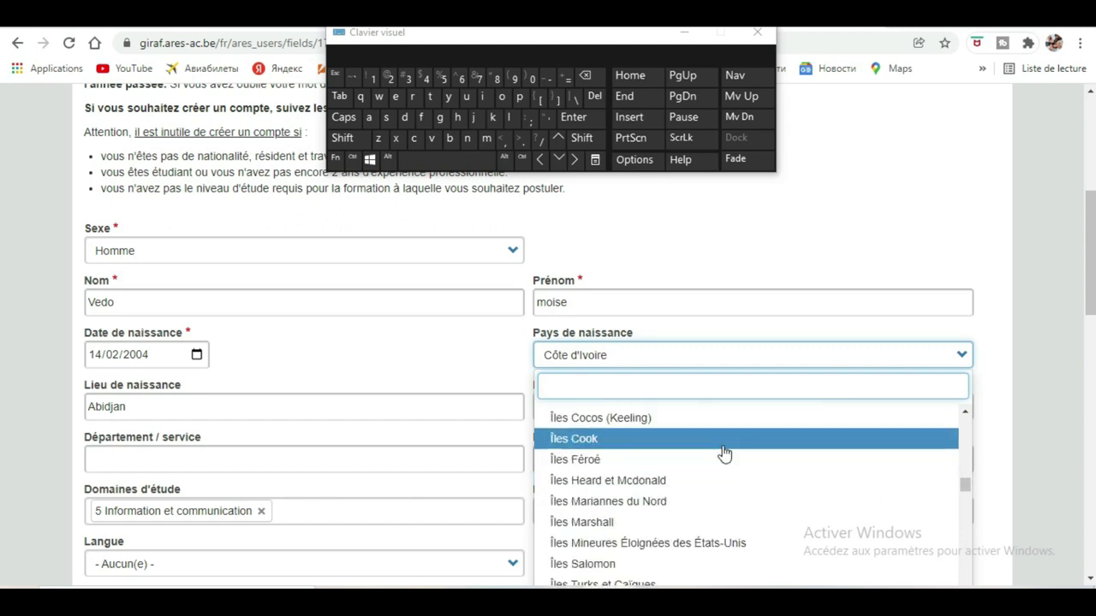
scroll(723, 454, "down", 5)
scroll(724, 453, "up", 5)
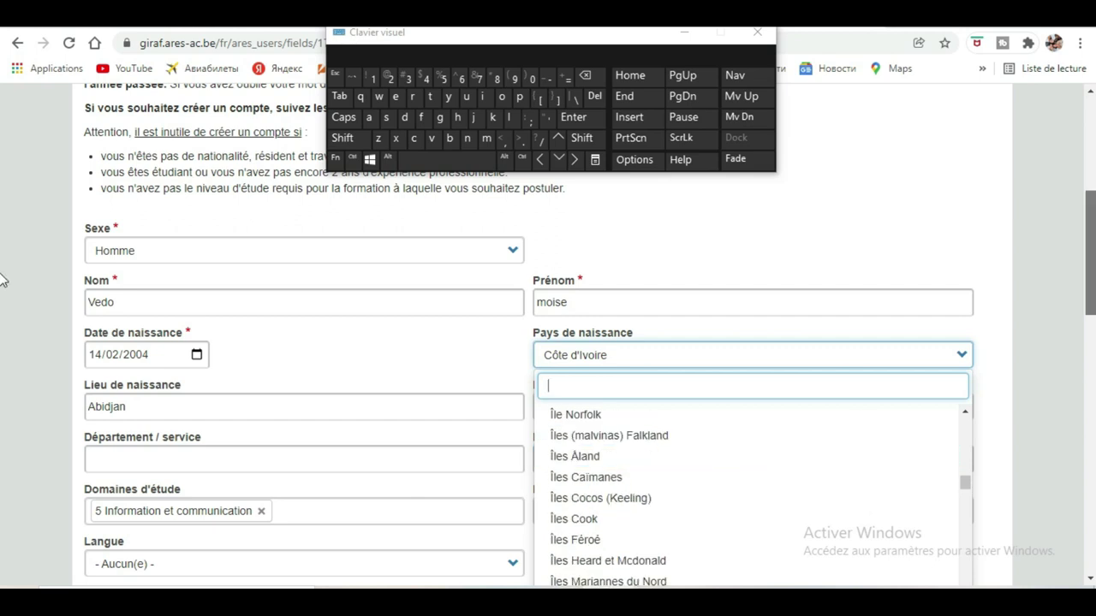
scroll(1014, 342, "down", 2)
scroll(858, 363, "up", 14)
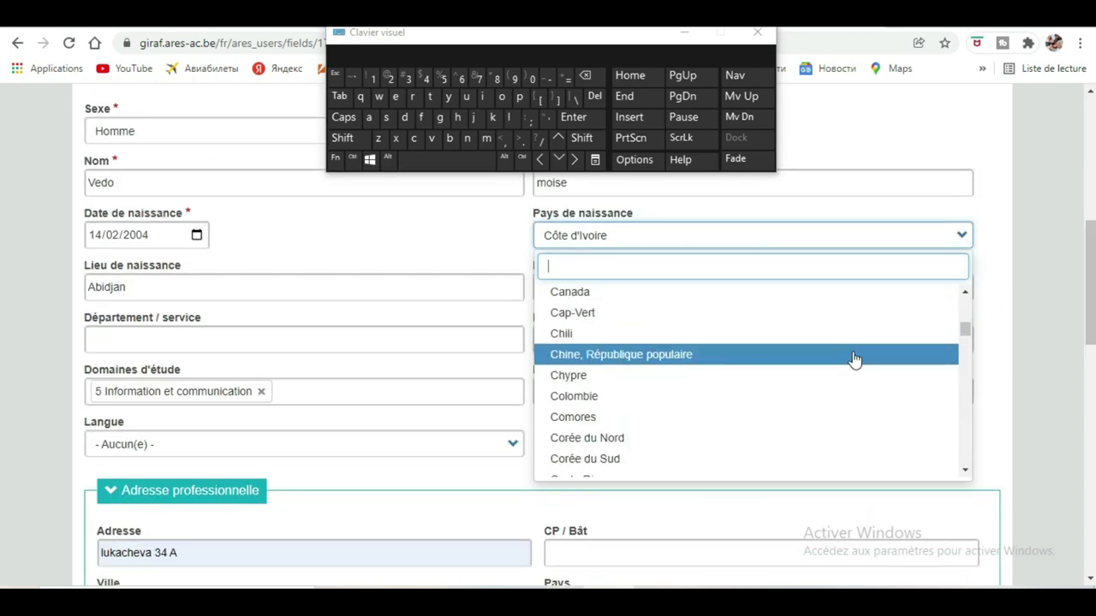
scroll(854, 361, "up", 9)
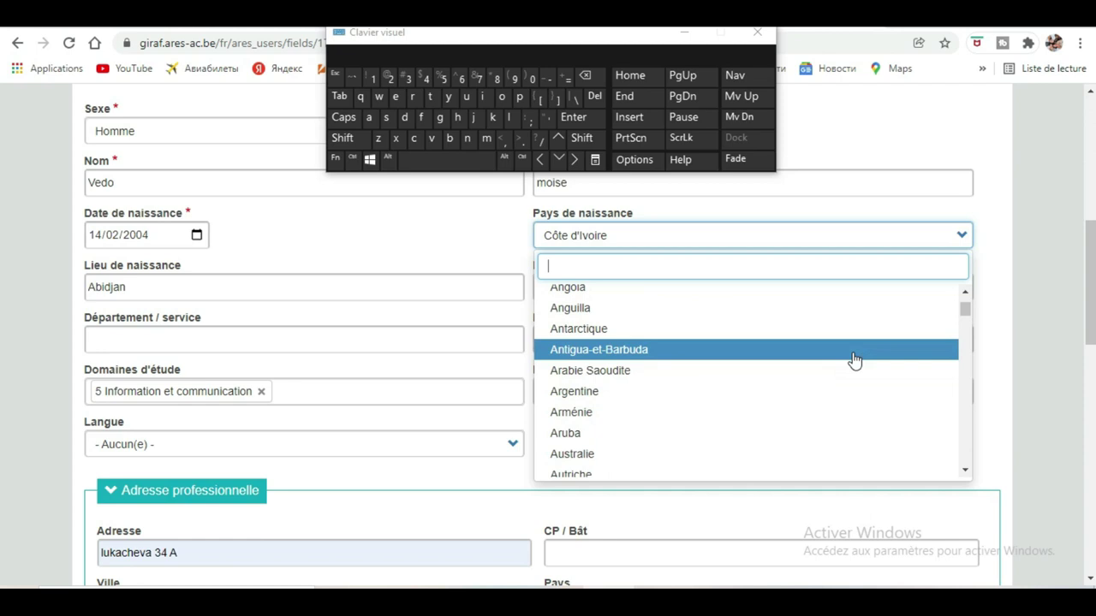
scroll(854, 360, "down", 8)
scroll(855, 361, "down", 1)
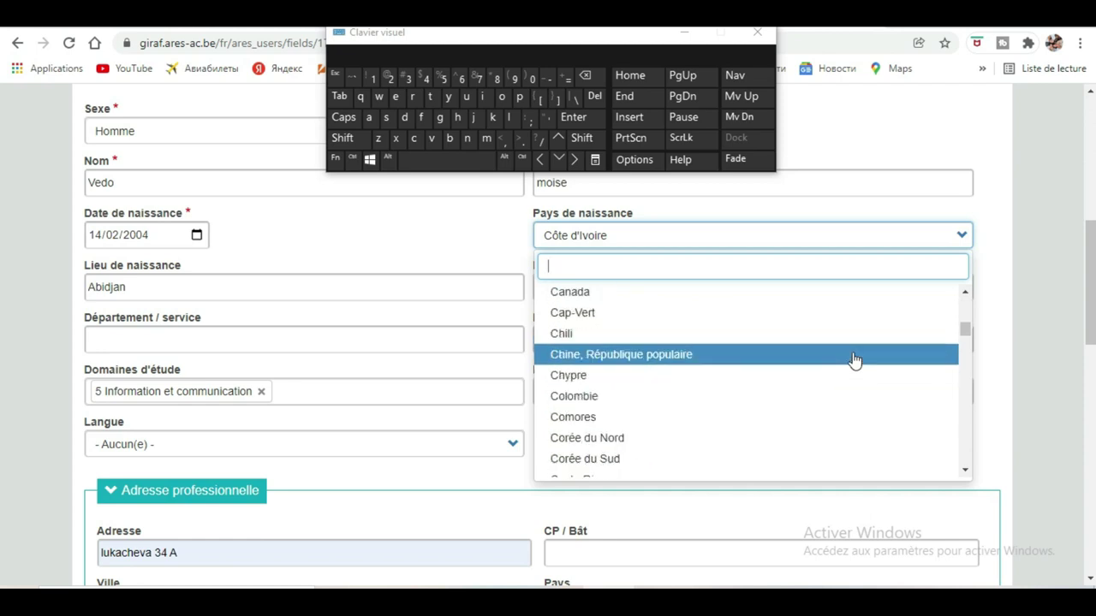
scroll(830, 370, "down", 2)
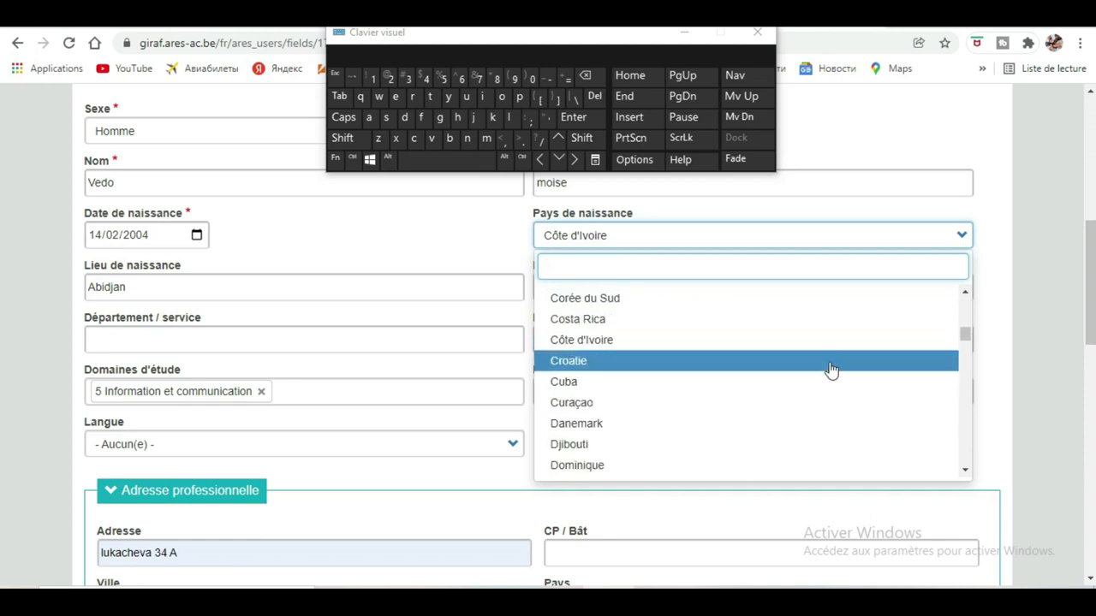
scroll(830, 370, "down", 6)
scroll(831, 370, "down", 20)
scroll(831, 374, "down", 9)
scroll(831, 374, "up", 5)
scroll(830, 374, "up", 13)
scroll(830, 374, "up", 10)
scroll(830, 374, "up", 8)
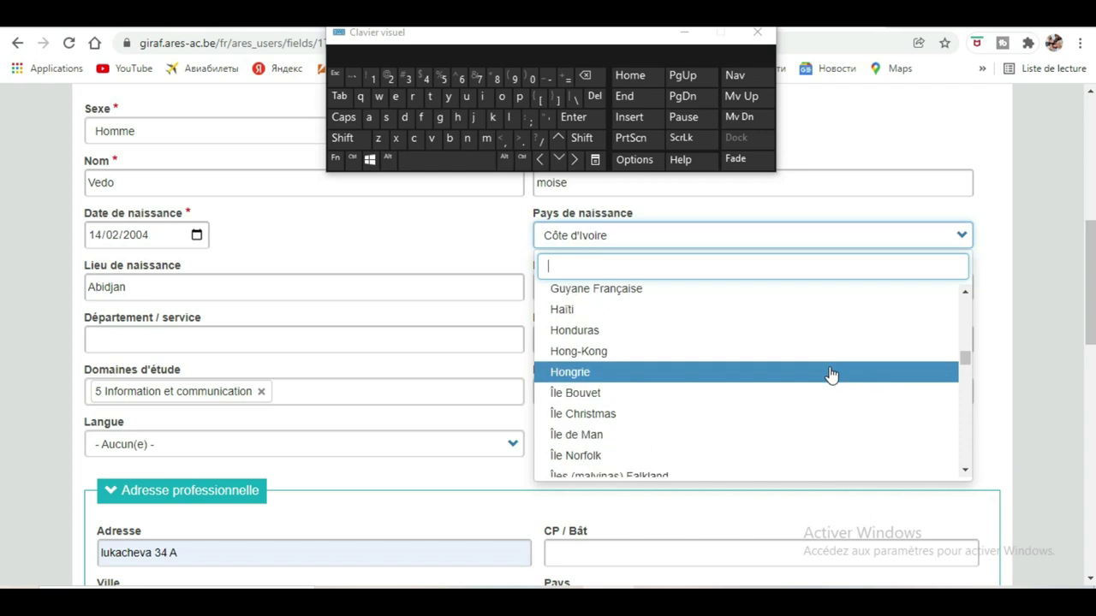
scroll(830, 374, "up", 4)
scroll(831, 374, "up", 8)
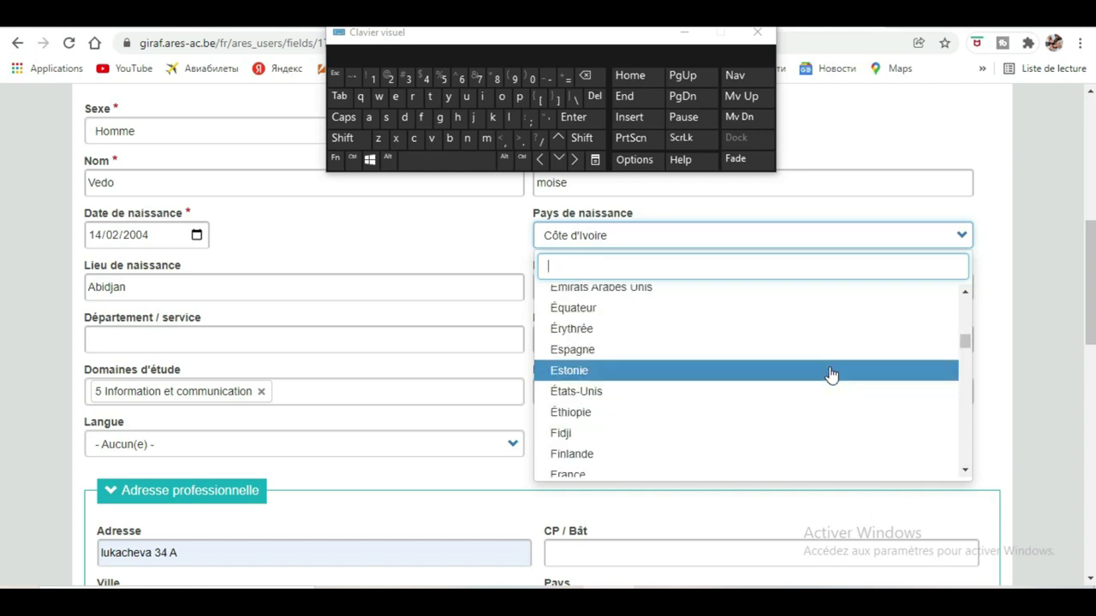
scroll(830, 374, "up", 4)
scroll(830, 374, "down", 2)
left_click(818, 341)
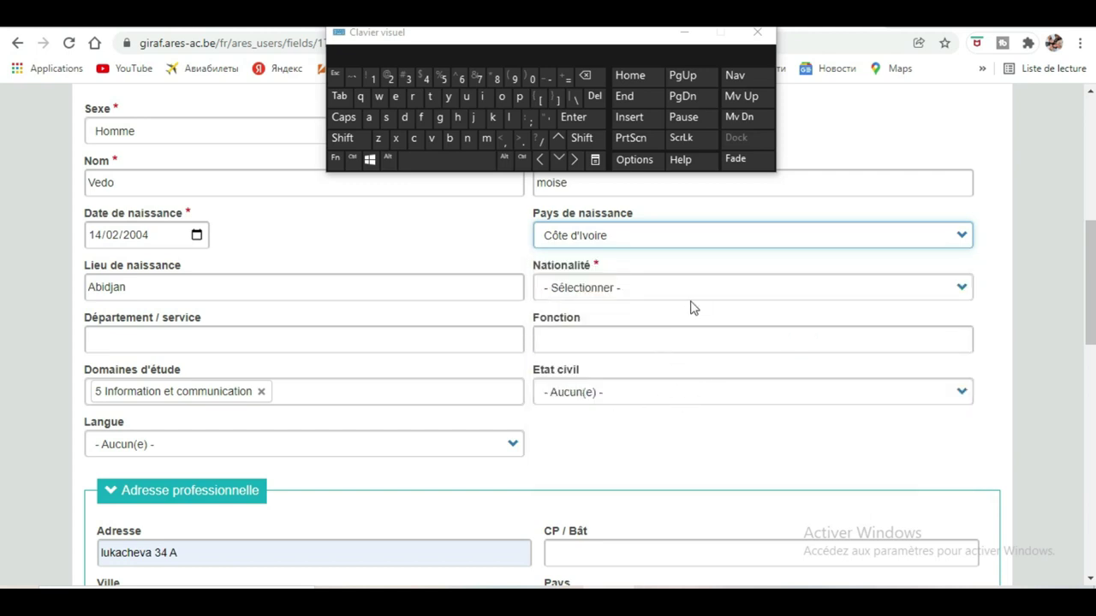
Choose Ivoirienne as the applicant's nationality in the Nationalité field.
left_click(692, 297)
scroll(690, 361, "down", 10)
scroll(690, 367, "down", 3)
scroll(690, 366, "up", 3)
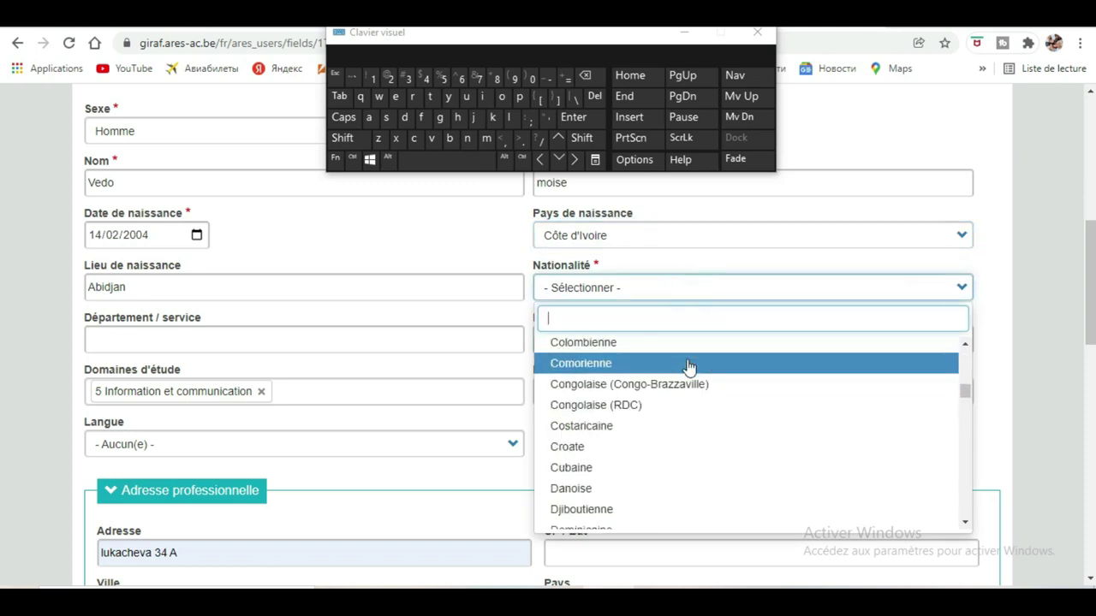
scroll(719, 478, "up", 1)
scroll(714, 477, "up", 4)
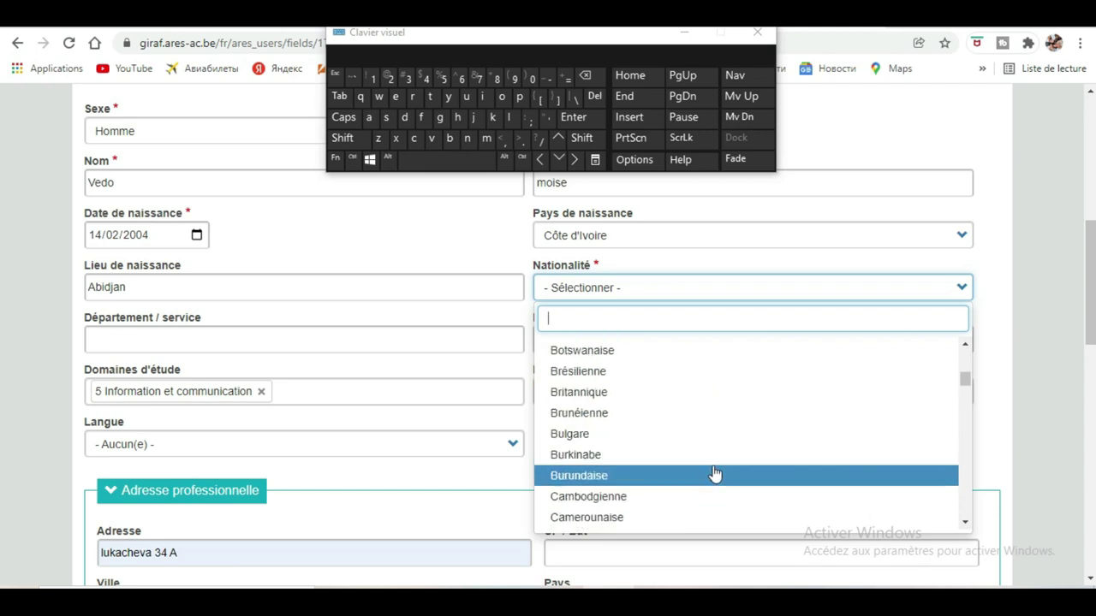
scroll(714, 476, "down", 2)
scroll(714, 476, "down", 15)
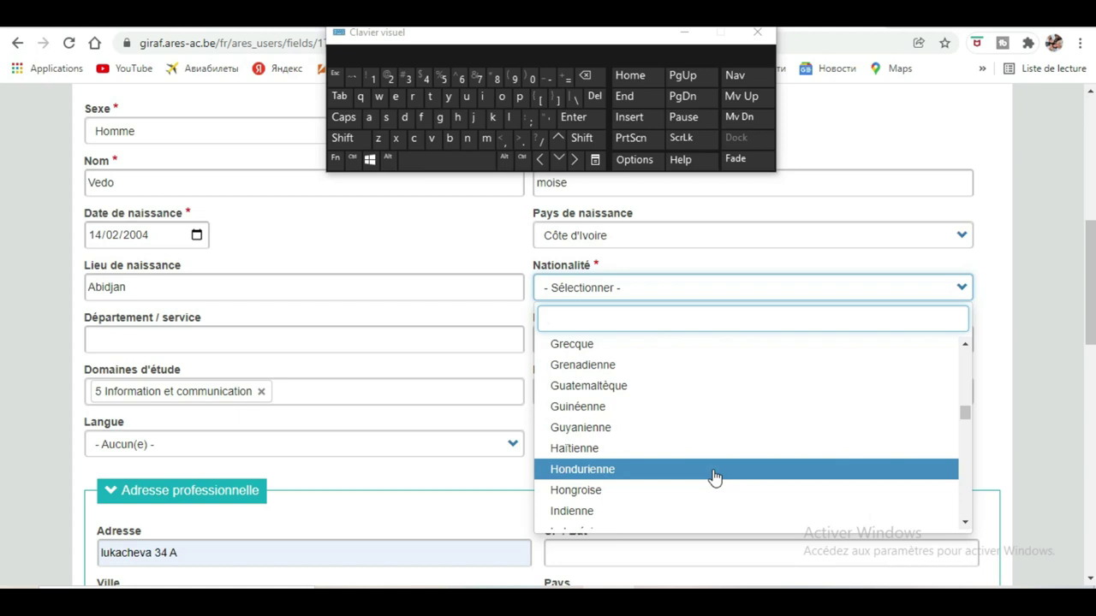
scroll(714, 477, "down", 3)
scroll(714, 477, "down", 2)
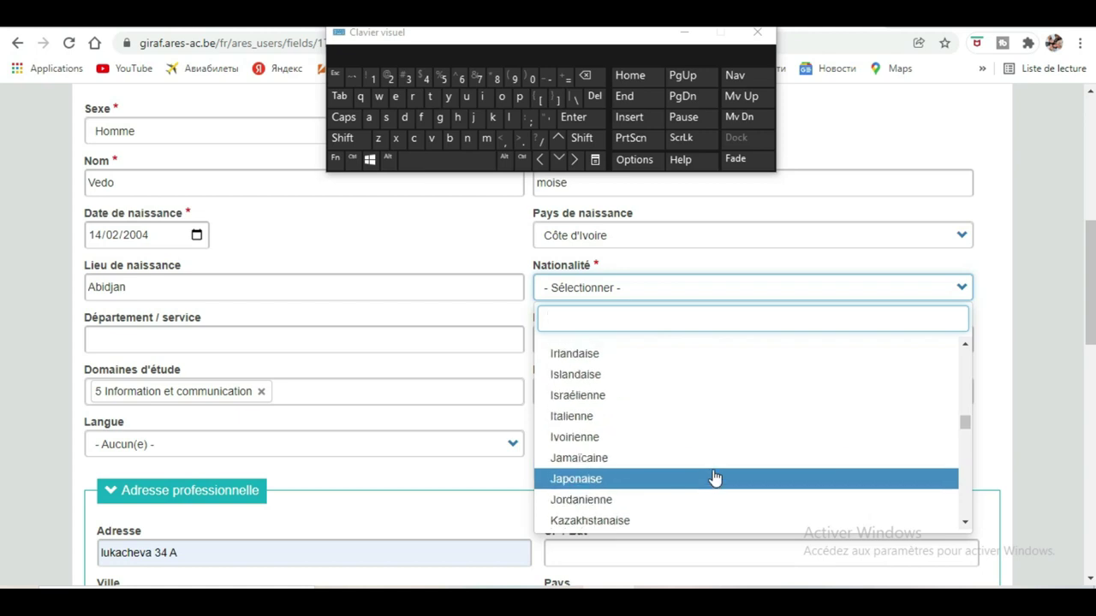
left_click(652, 437)
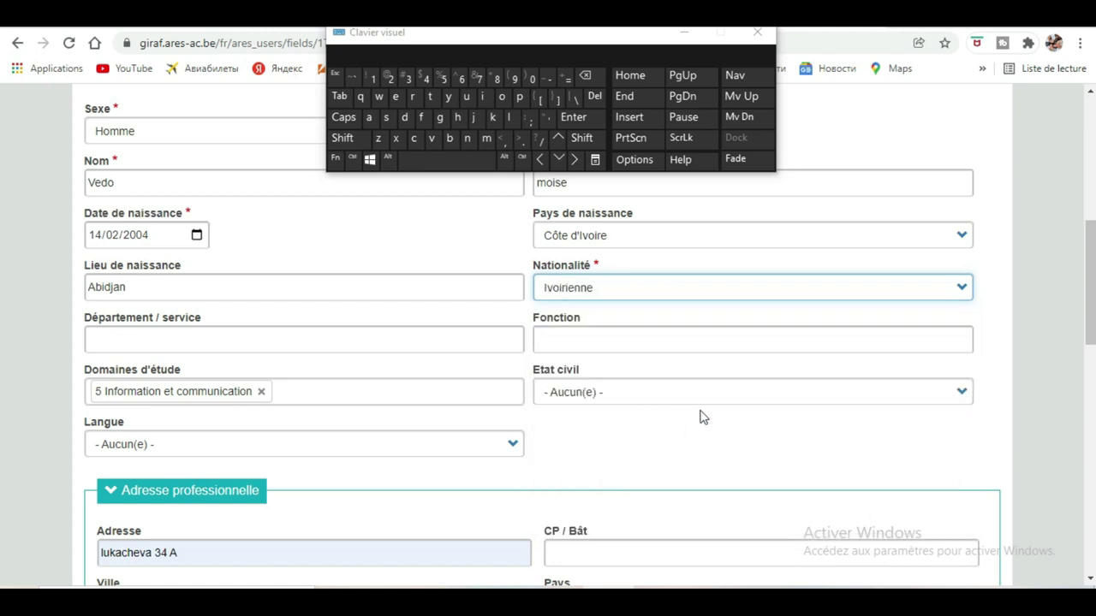
Set the applicant's marital status to Célibataire in the Etat civil field.
left_click(635, 335)
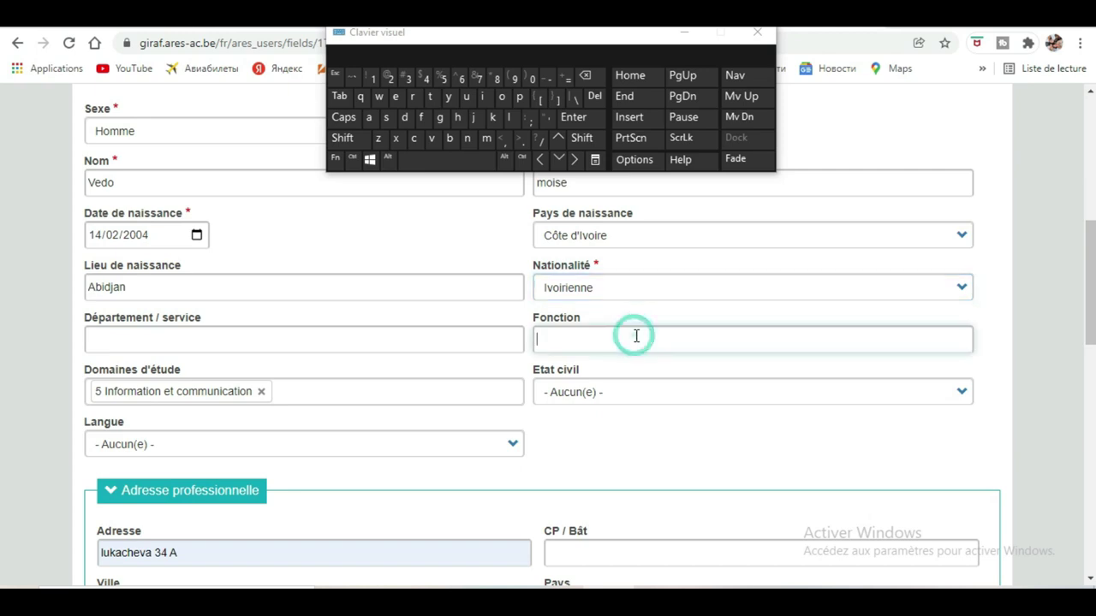
left_click(634, 392)
left_click(623, 482)
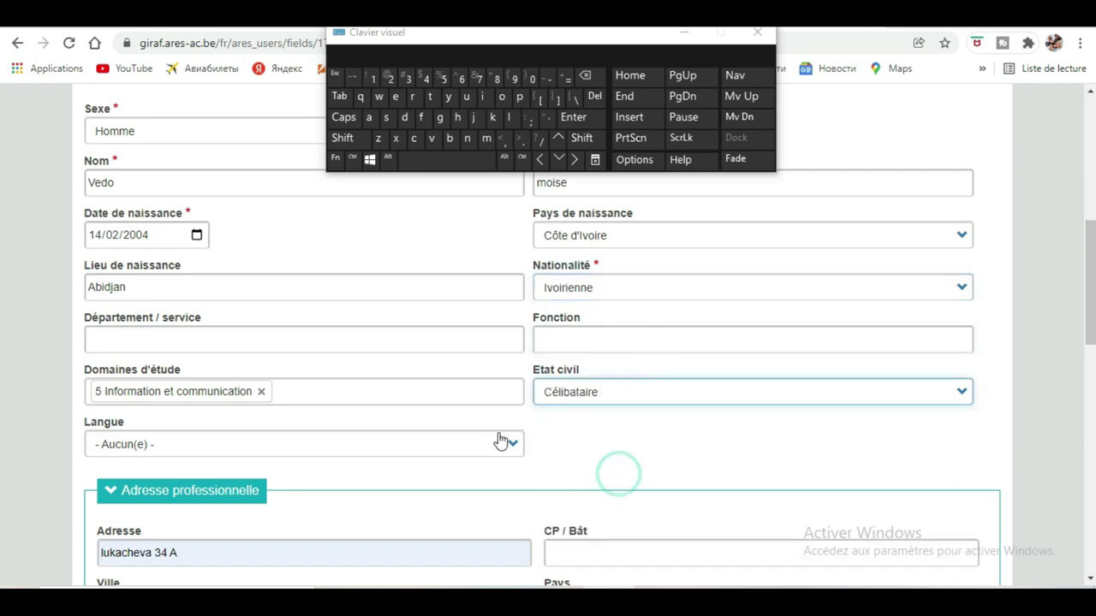
Choose Côte d'Ivoire in the Pays field of the Adresse professionnelle section.
scroll(579, 399, "down", 3)
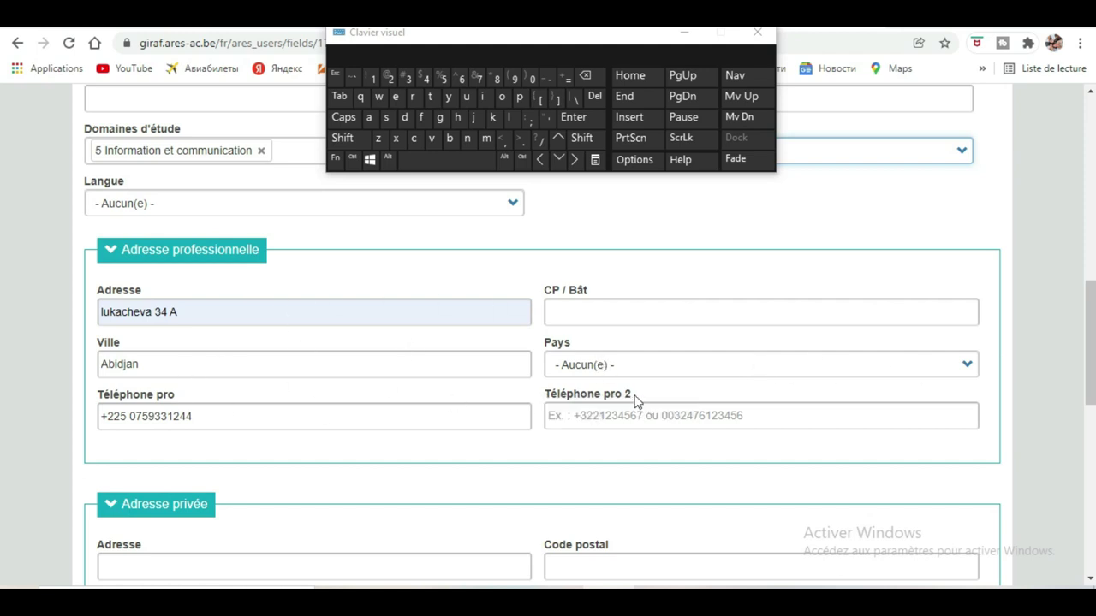
left_click(616, 366)
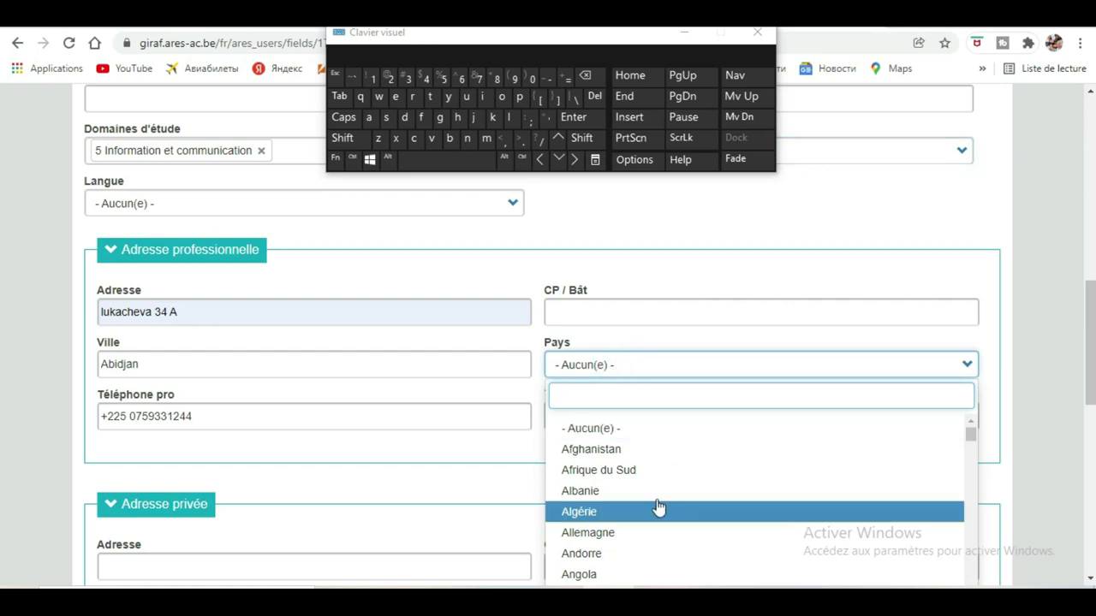
scroll(658, 506, "down", 10)
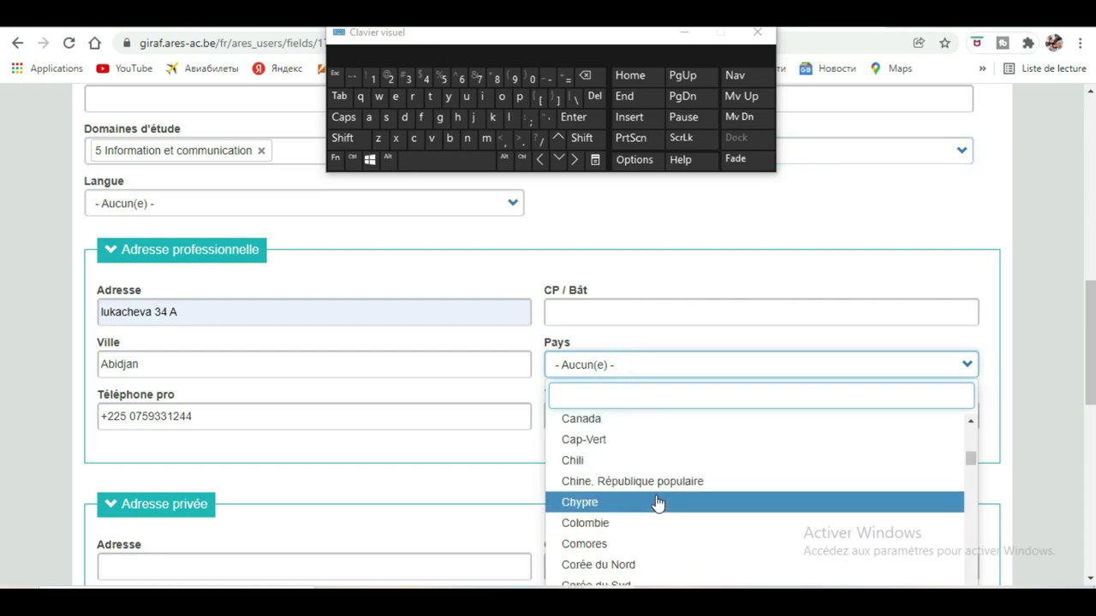
scroll(633, 512, "down", 1)
left_click(631, 549)
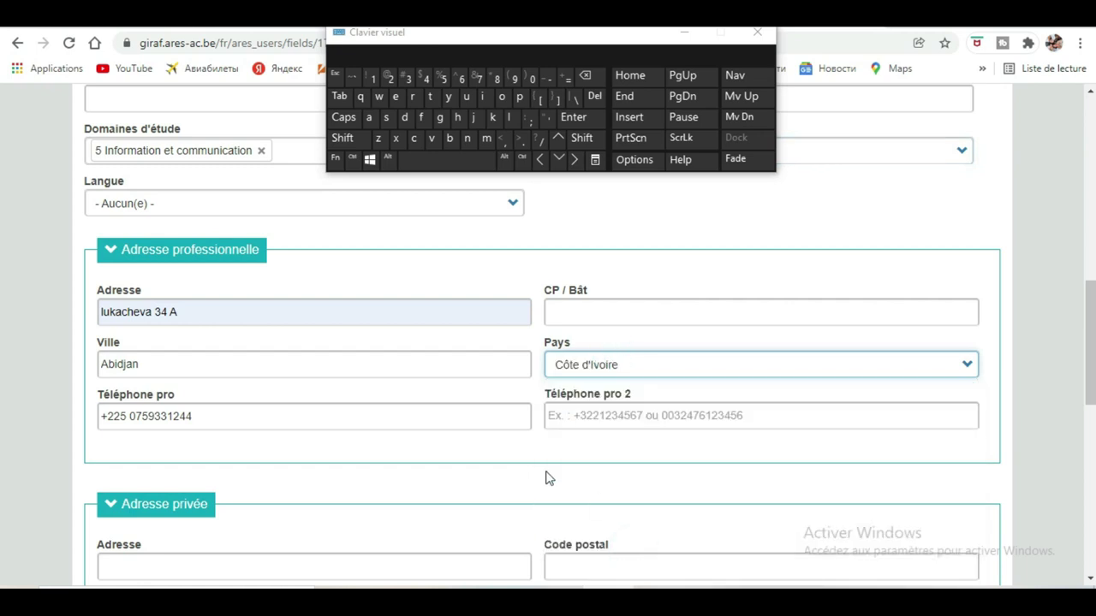
Fill the Adresse field of the Adresse privée section with the street address from the saved suggestions.
scroll(545, 463, "down", 3)
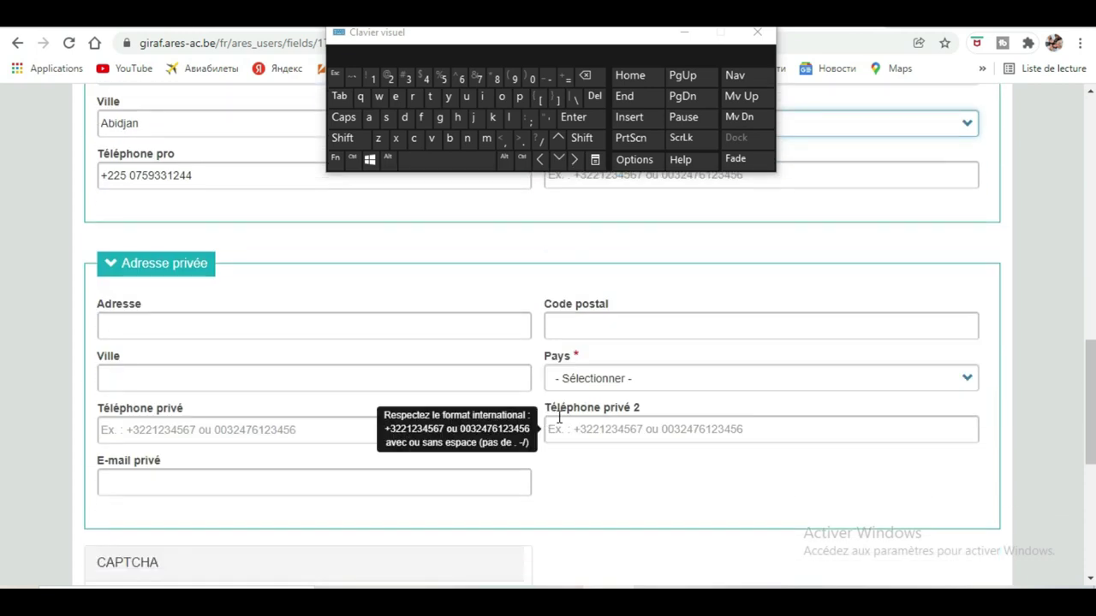
left_click(246, 322)
left_click(205, 384)
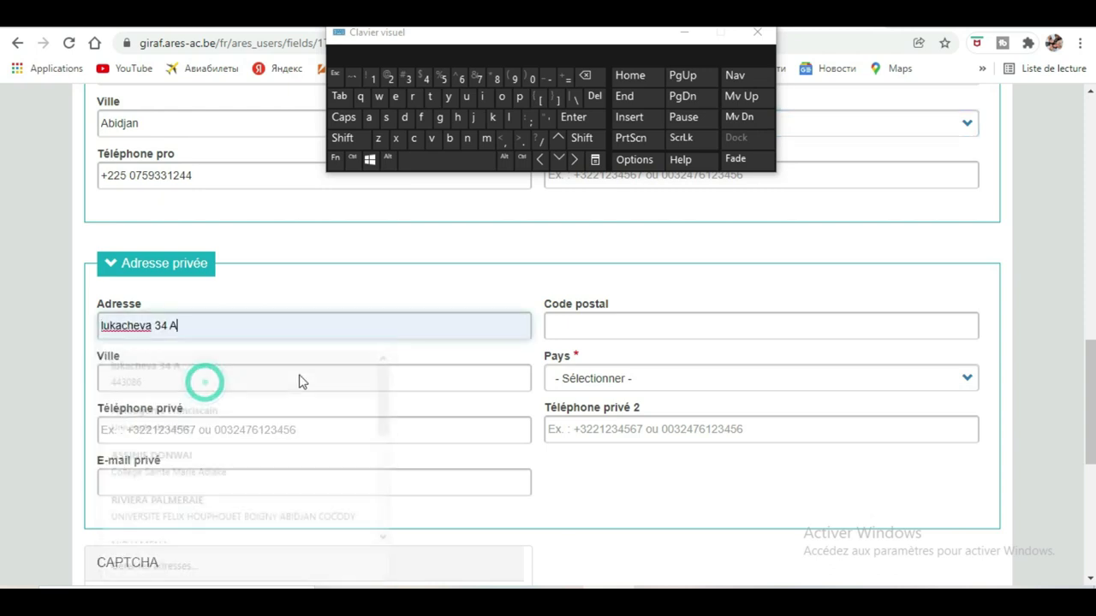
Enter Abidjan in the Ville field of the Adresse privée section.
left_click(266, 386)
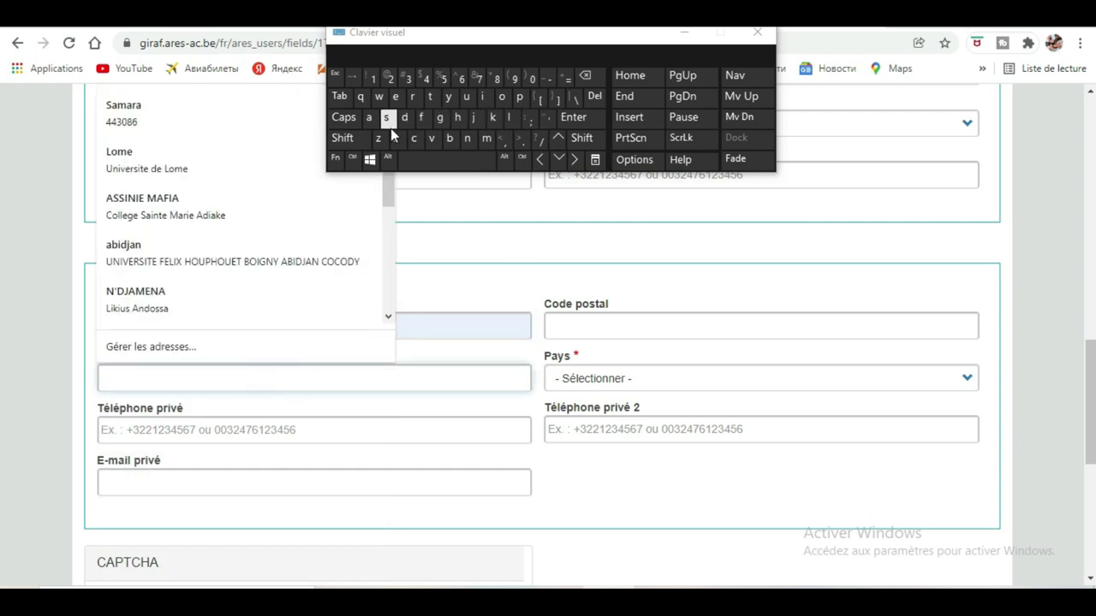
left_click(342, 138)
left_click(368, 118)
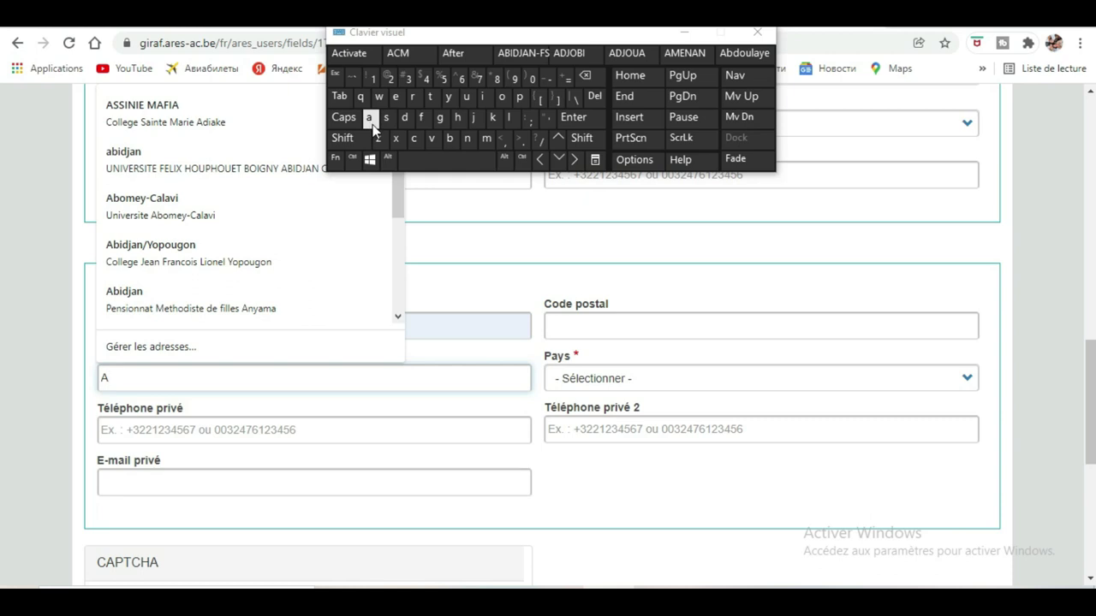
left_click(472, 302)
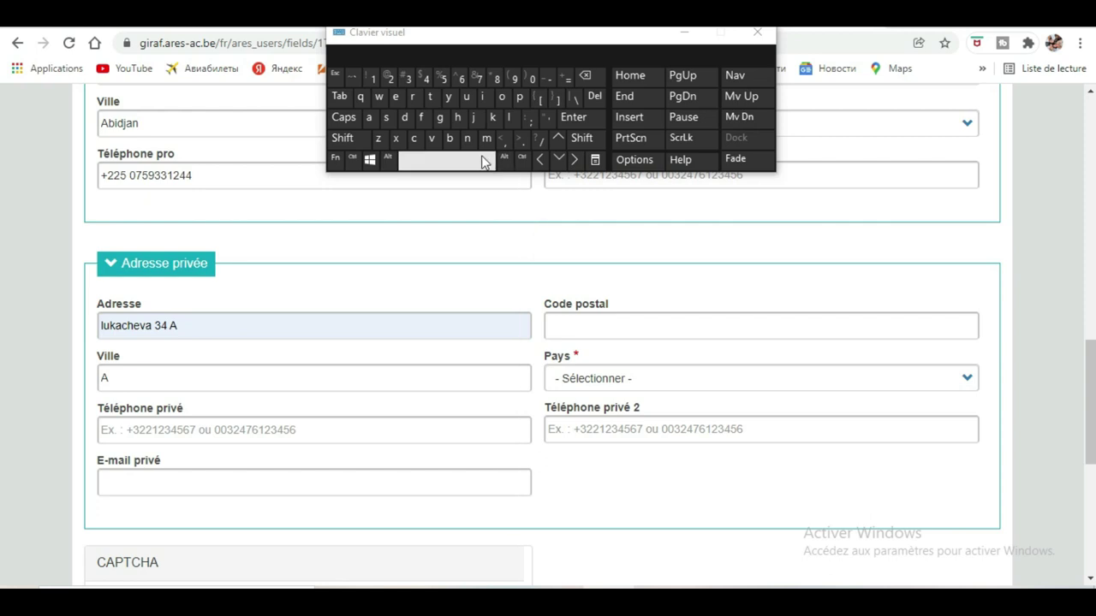
left_click(110, 377)
type("A")
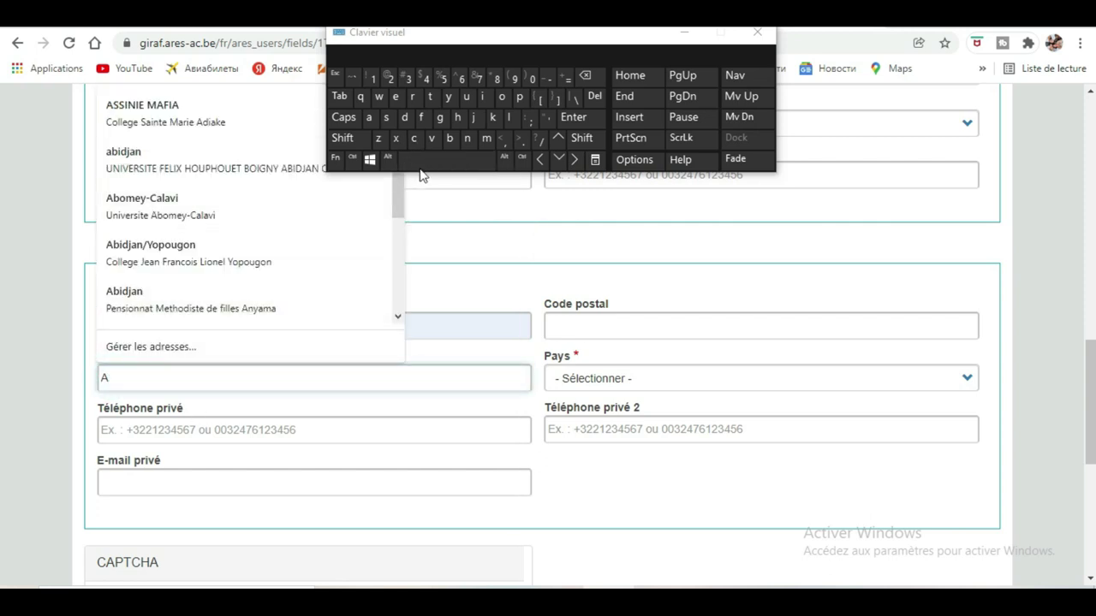
type("bi")
left_click(402, 117)
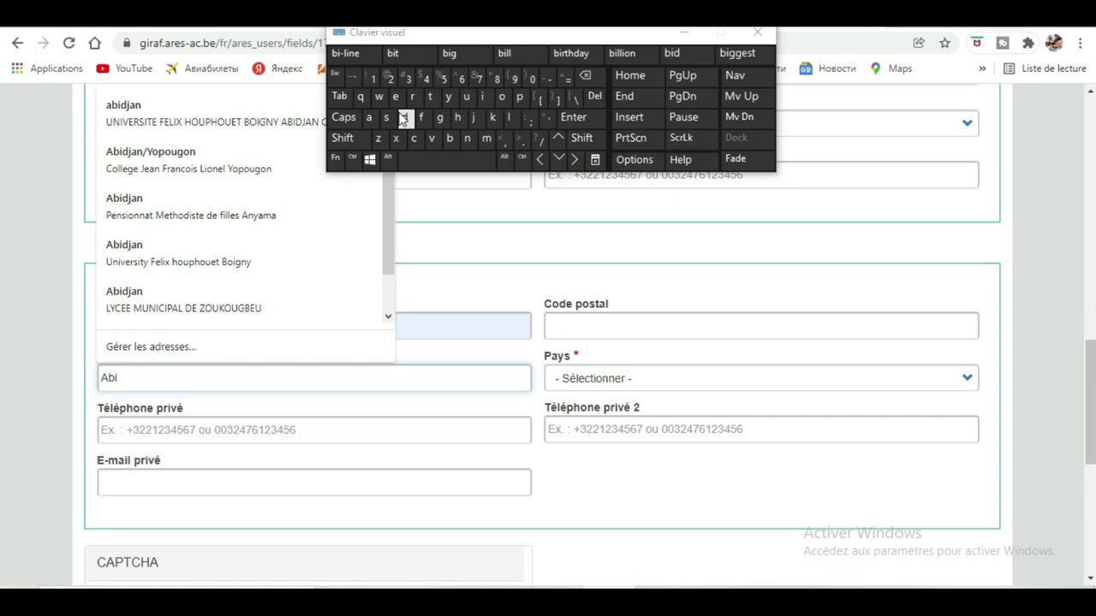
left_click(473, 122)
left_click(369, 119)
left_click(468, 138)
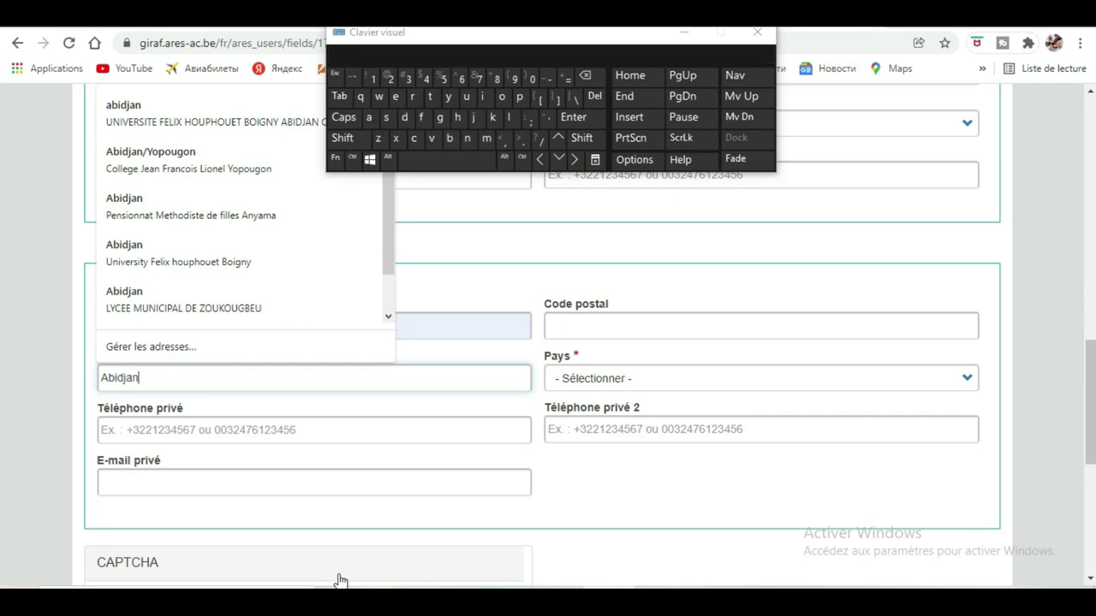
left_click(359, 428)
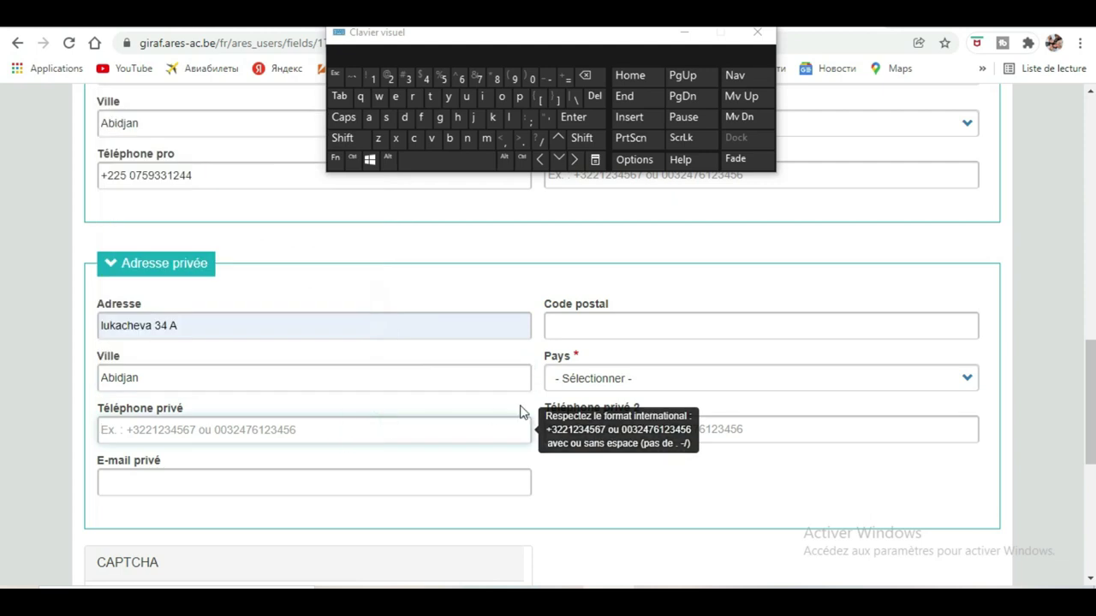
Choose Cameroun in the Pays field of the Adresse privée section.
left_click(620, 382)
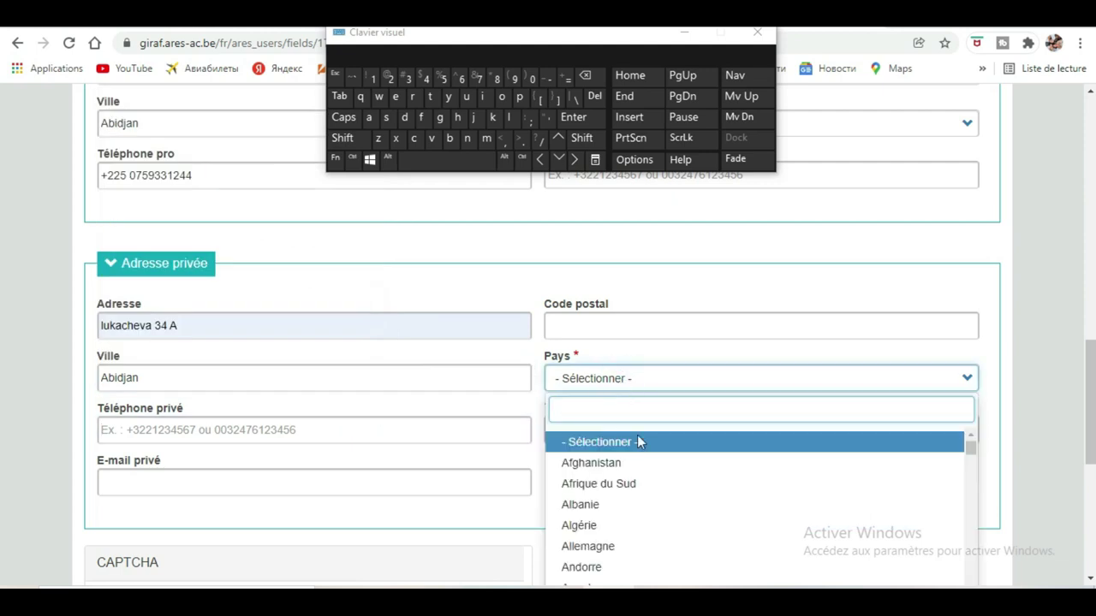
scroll(636, 471, "down", 3)
scroll(635, 484, "down", 4)
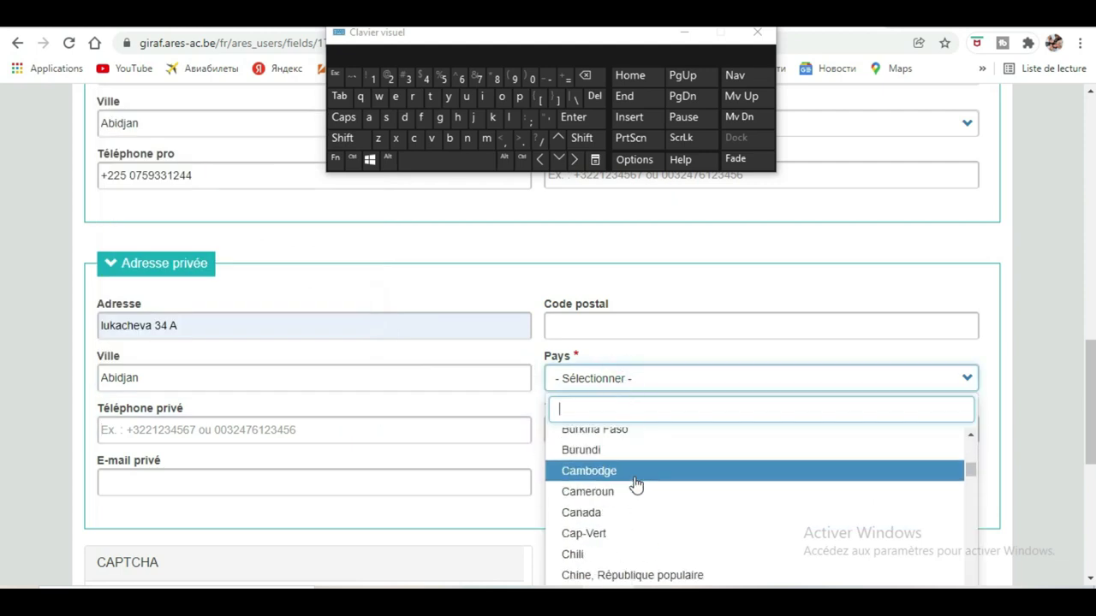
left_click(628, 494)
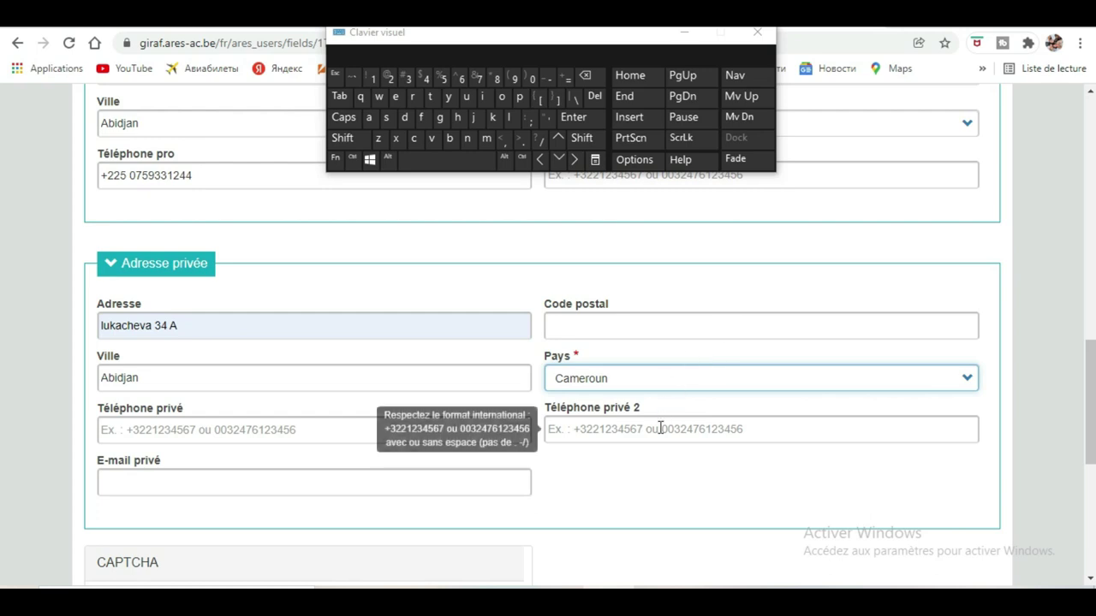
Confirm the "Je ne suis pas un robot" CAPTCHA and submit the registration form.
scroll(669, 372, "down", 1)
scroll(669, 372, "down", 2)
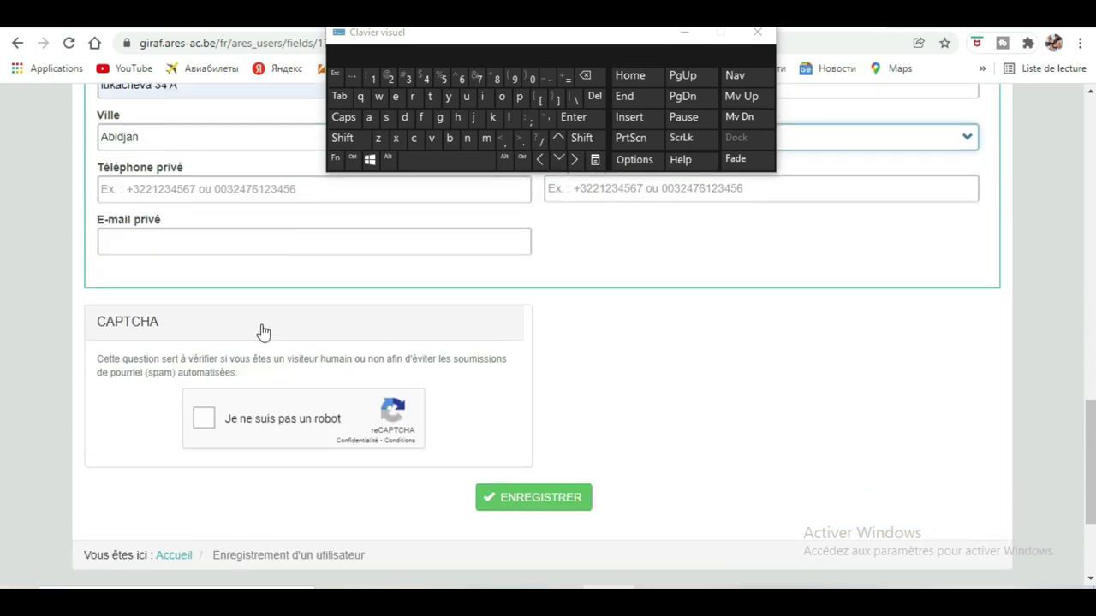
scroll(225, 294, "up", 2)
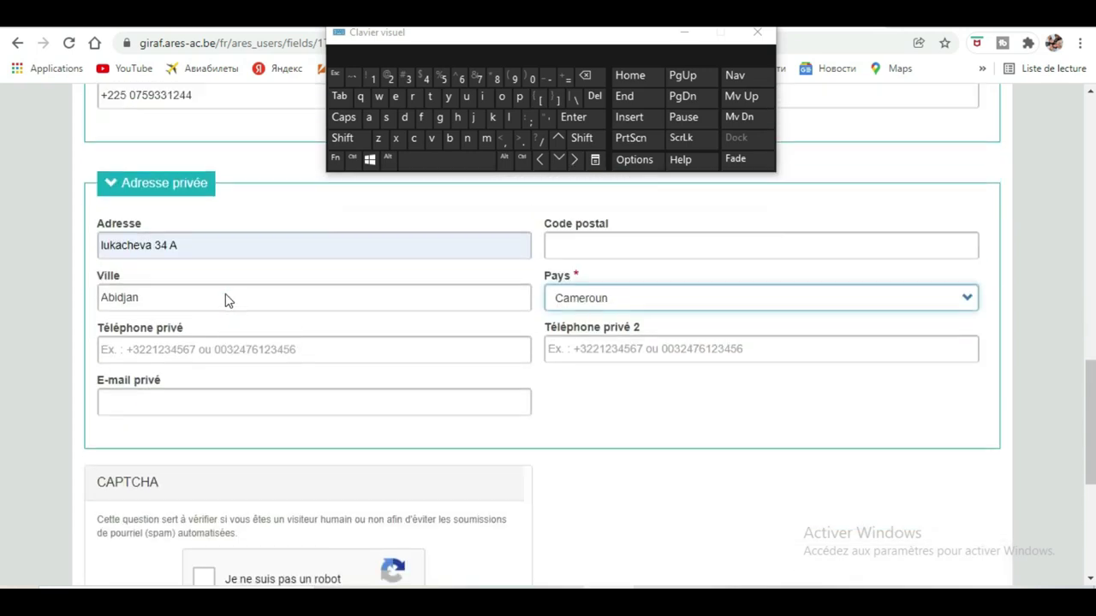
scroll(263, 287, "down", 2)
left_click(205, 418)
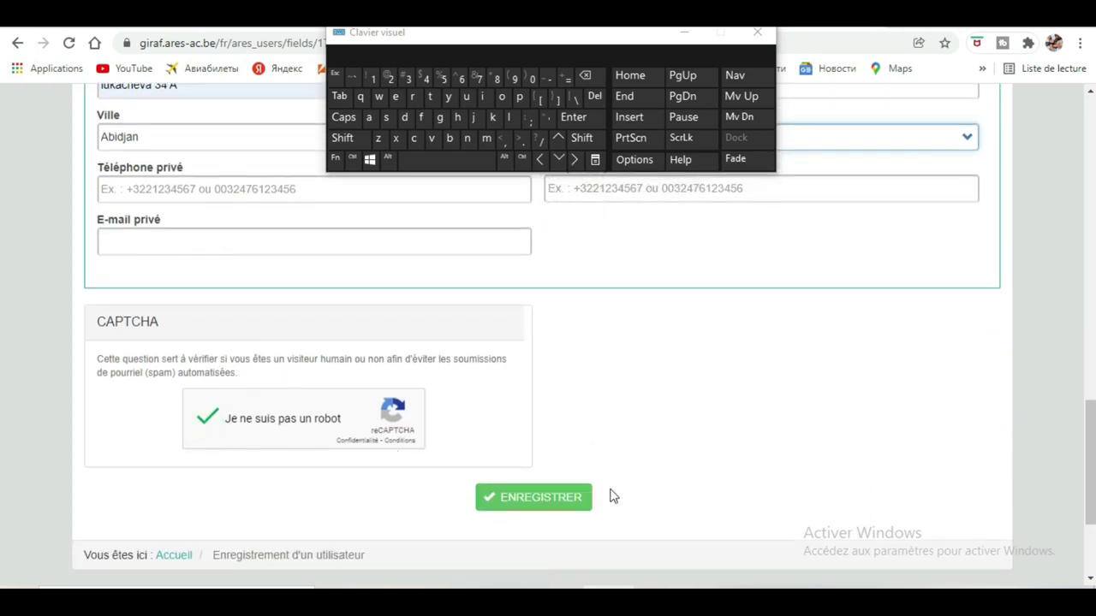
left_click(552, 510)
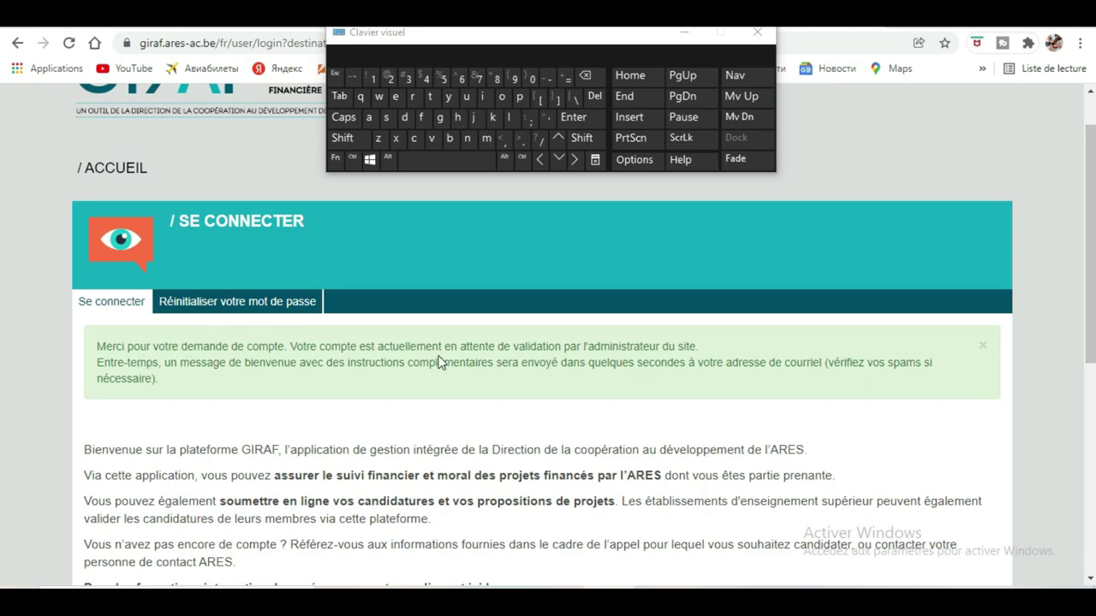
Examine the account request notice and the Courriel and Mot de passe login fields on the Se connecter page.
scroll(411, 363, "down", 1)
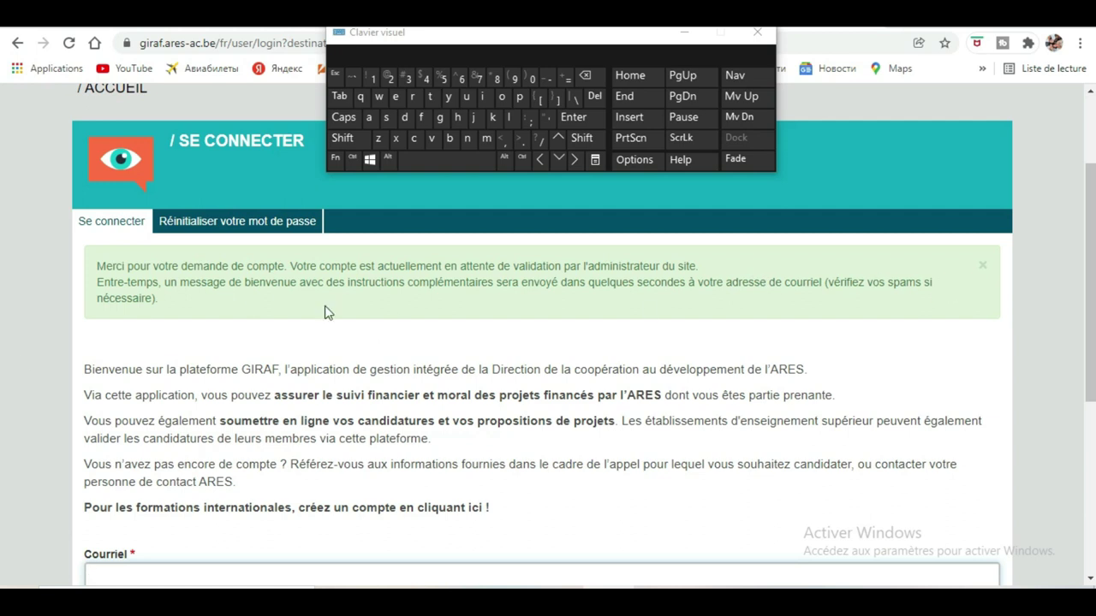
scroll(391, 318, "down", 3)
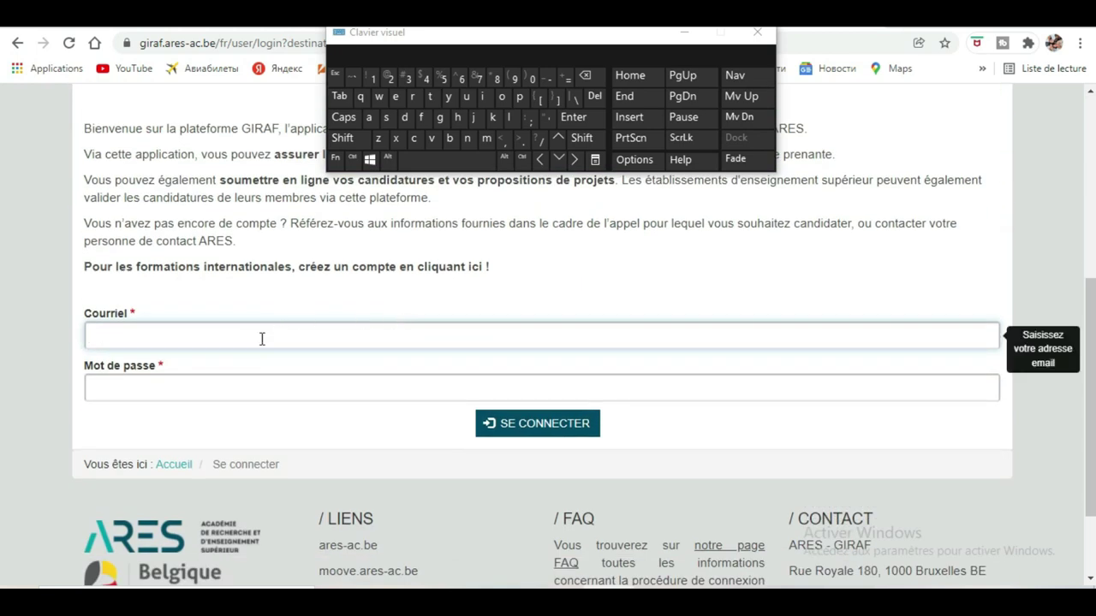
scroll(434, 328, "up", 3)
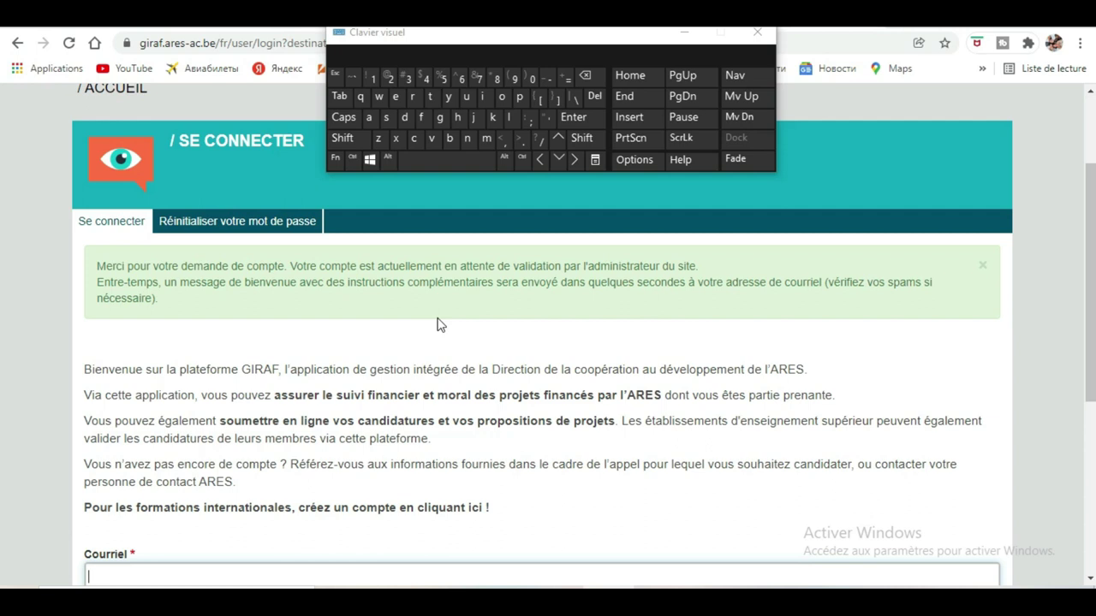
scroll(443, 316, "down", 2)
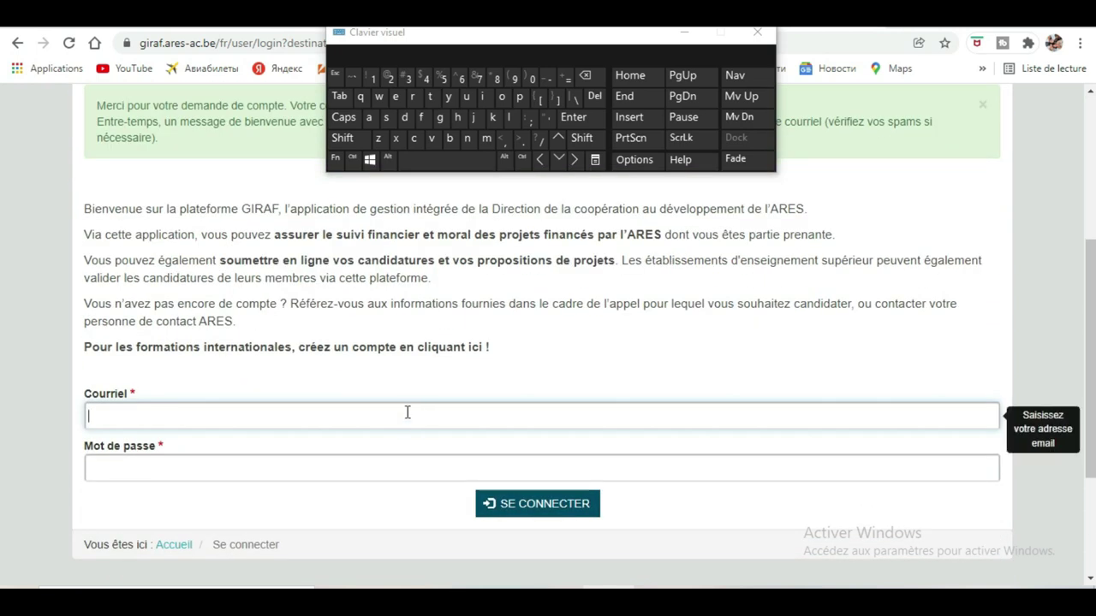
left_click(406, 412)
left_click(407, 469)
left_click(411, 417)
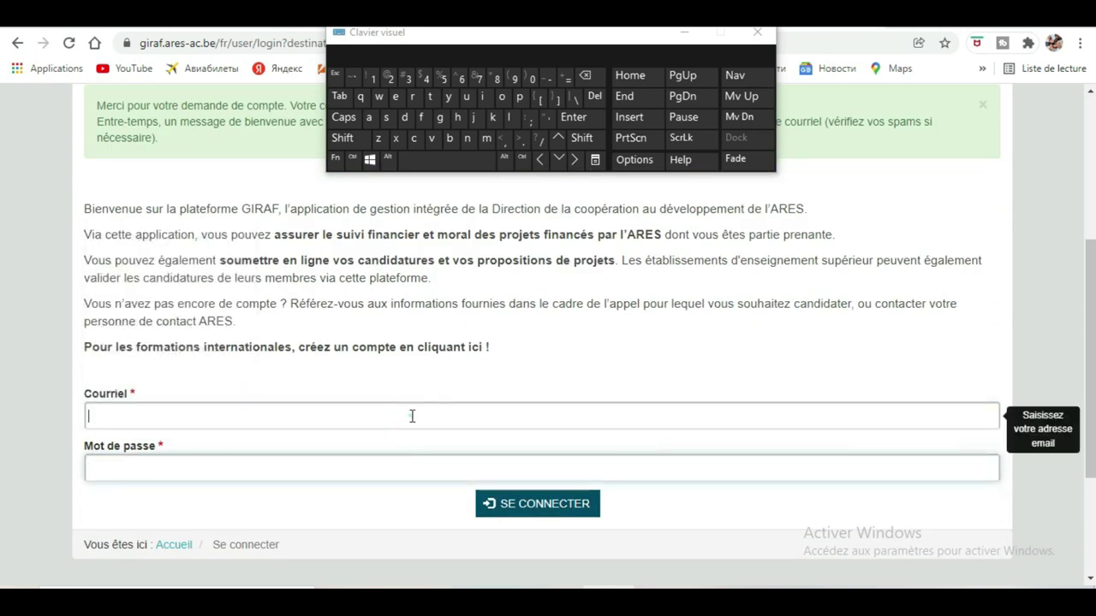
left_click(407, 475)
left_click(415, 418)
left_click(413, 467)
left_click(420, 421)
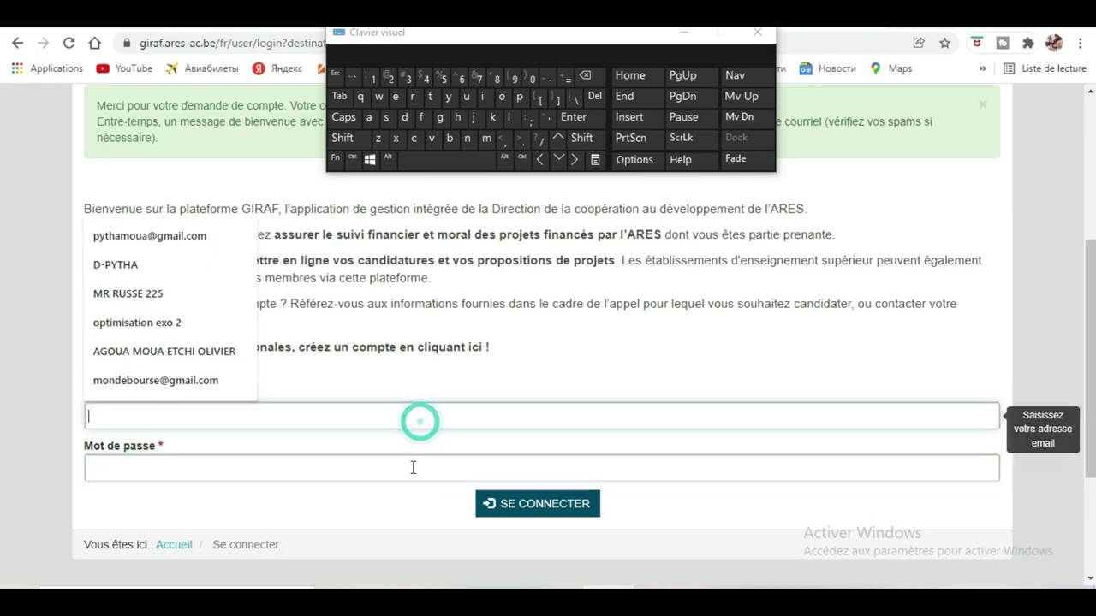
left_click(412, 468)
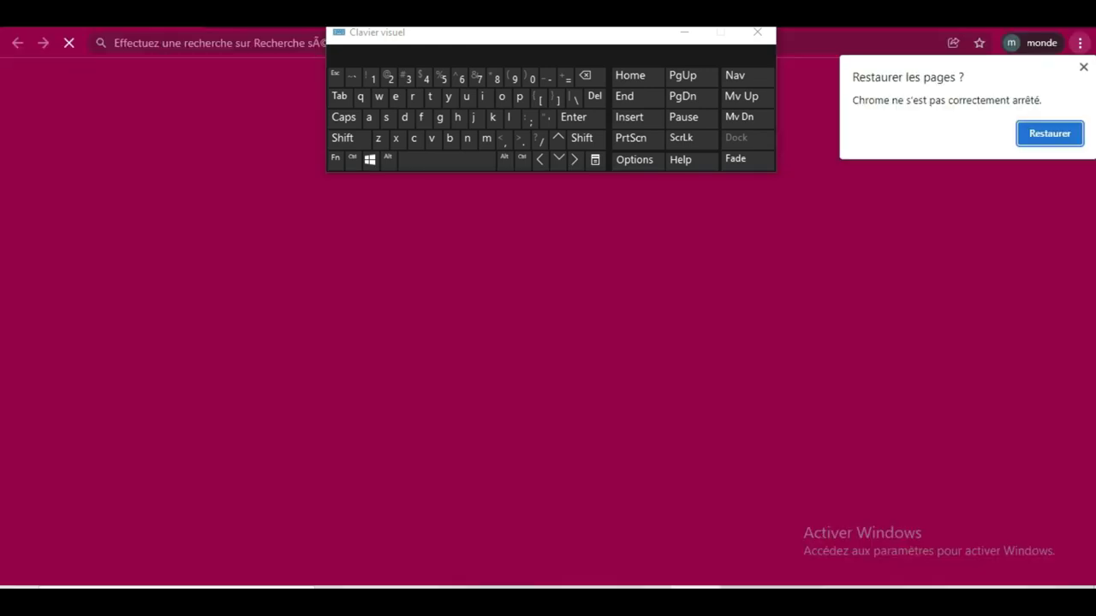
Open Gmail in the other Chrome profile's window and dismiss the YouTube notifications.
left_click(669, 36)
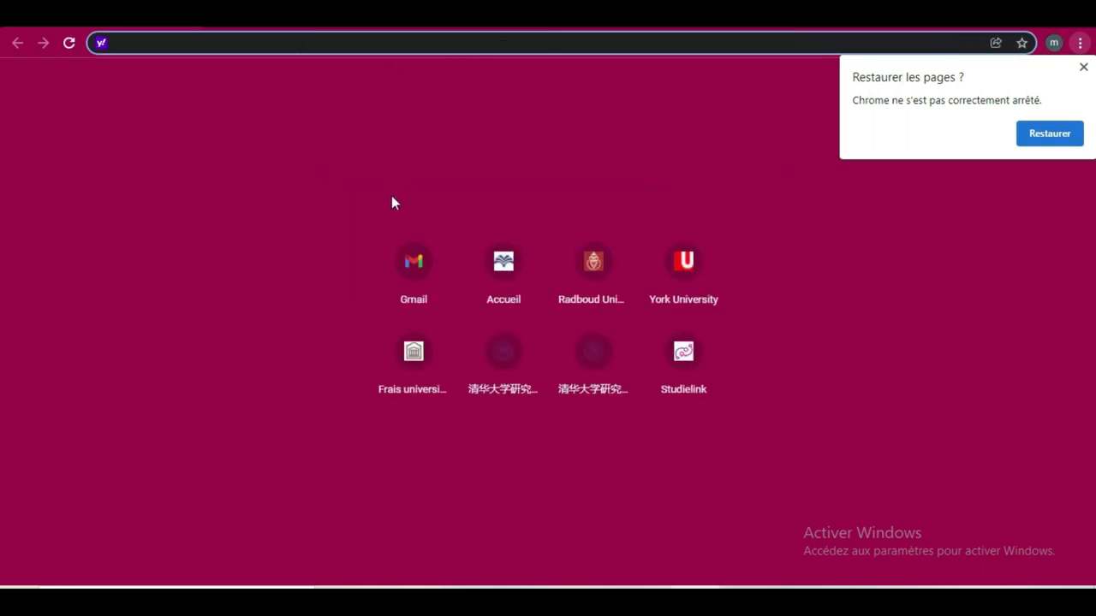
left_click(404, 272)
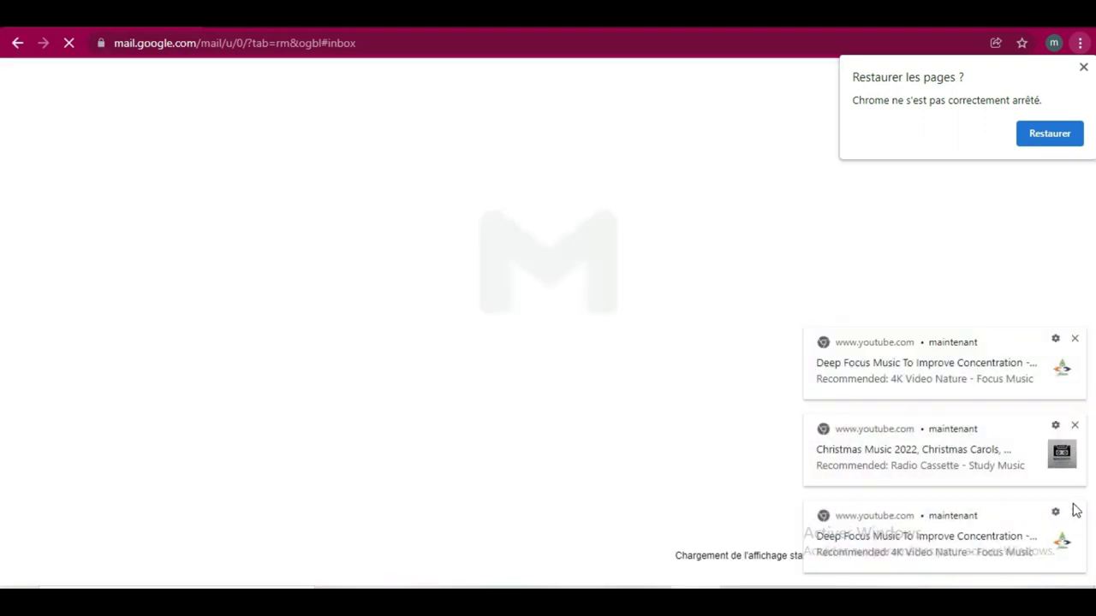
left_click(1076, 510)
left_click(1075, 510)
left_click(1076, 510)
left_click(1075, 510)
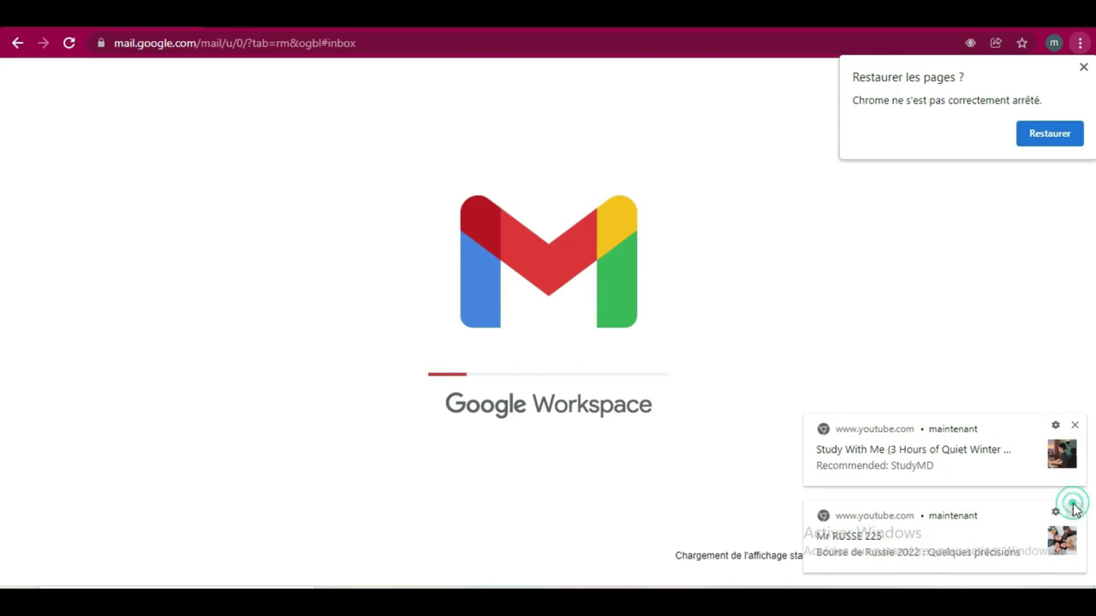
left_click(1076, 510)
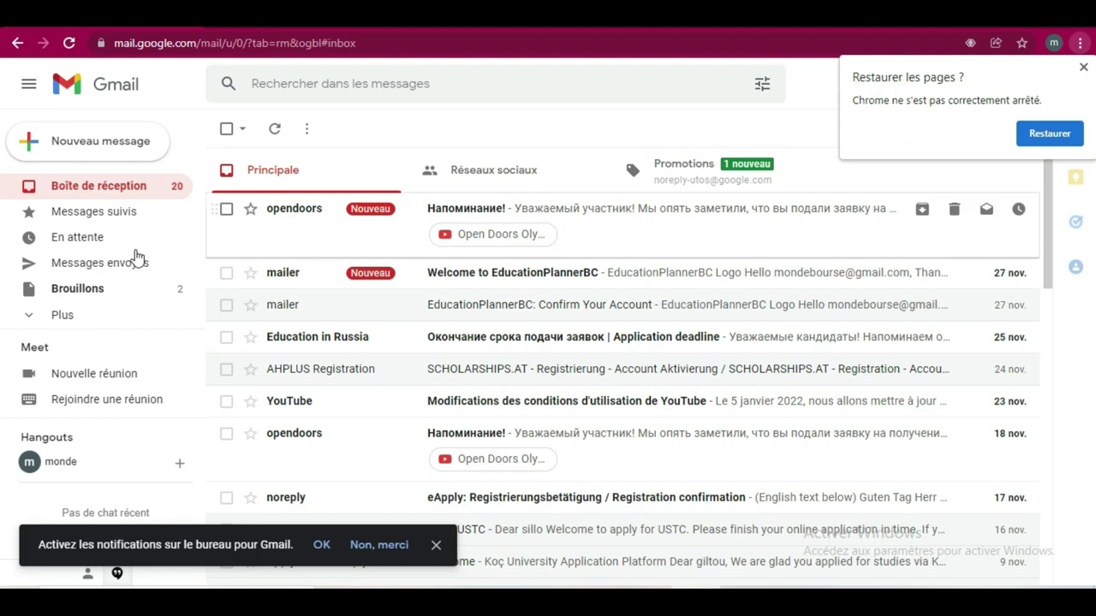
Expand Gmail's folder list and open the Spam folder.
left_click(84, 315)
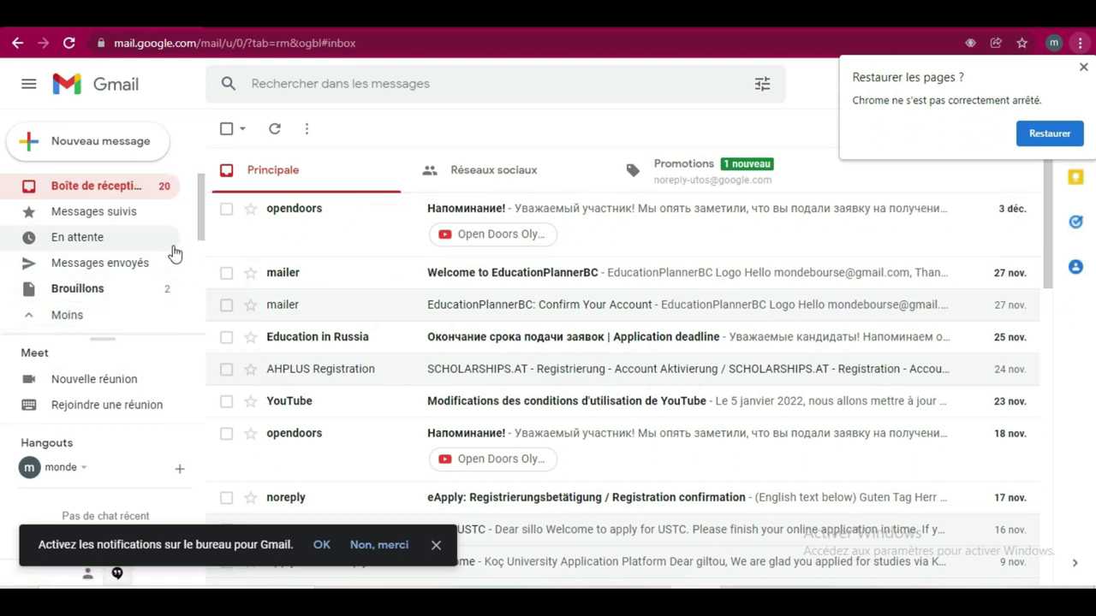
left_click_drag(202, 192, 190, 276)
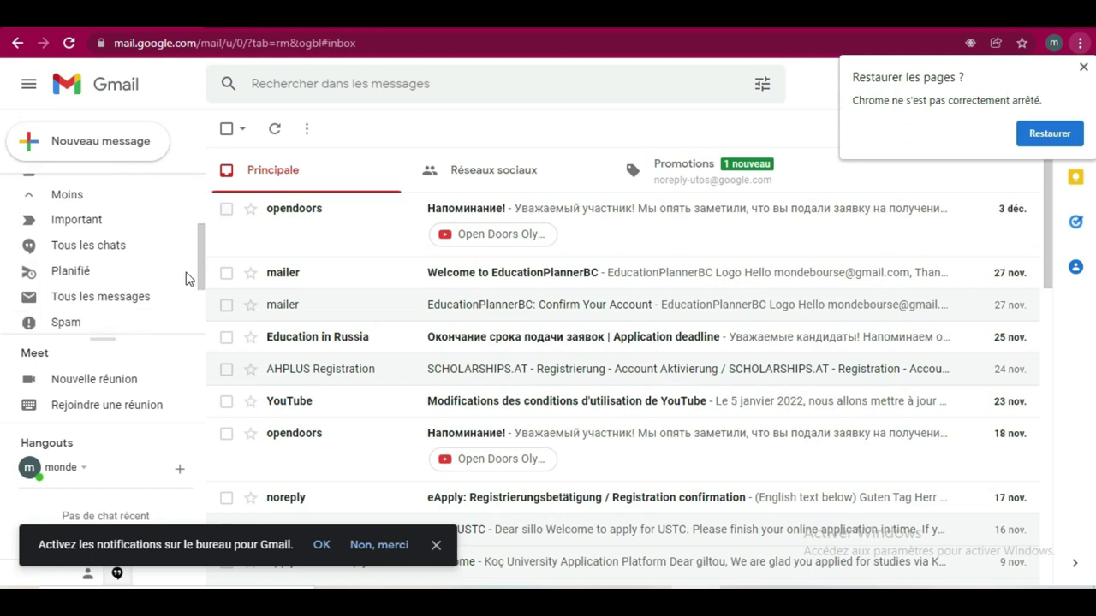
left_click(69, 325)
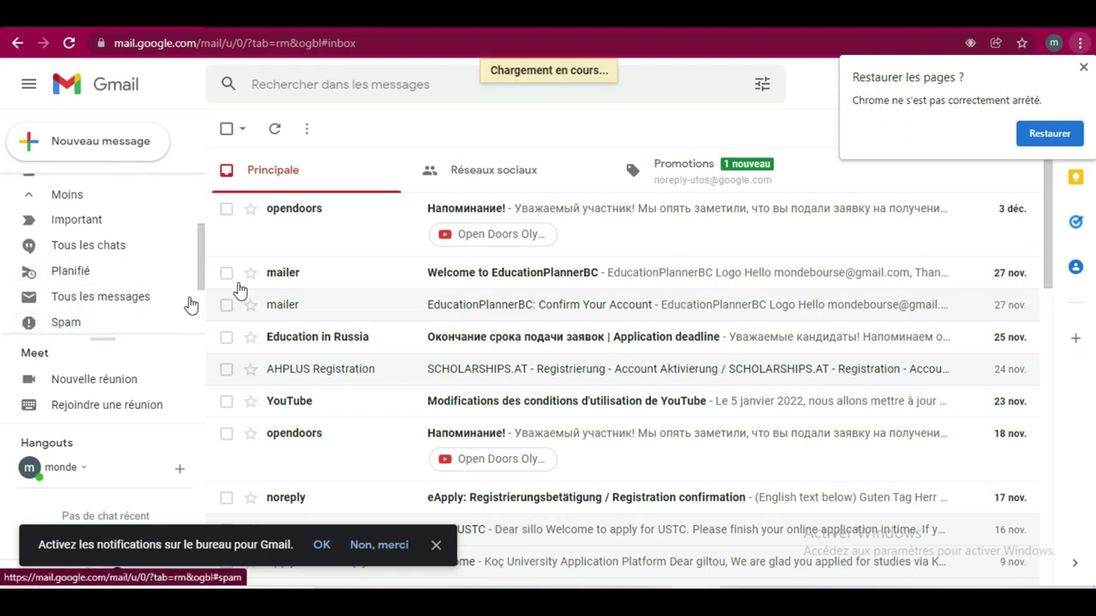